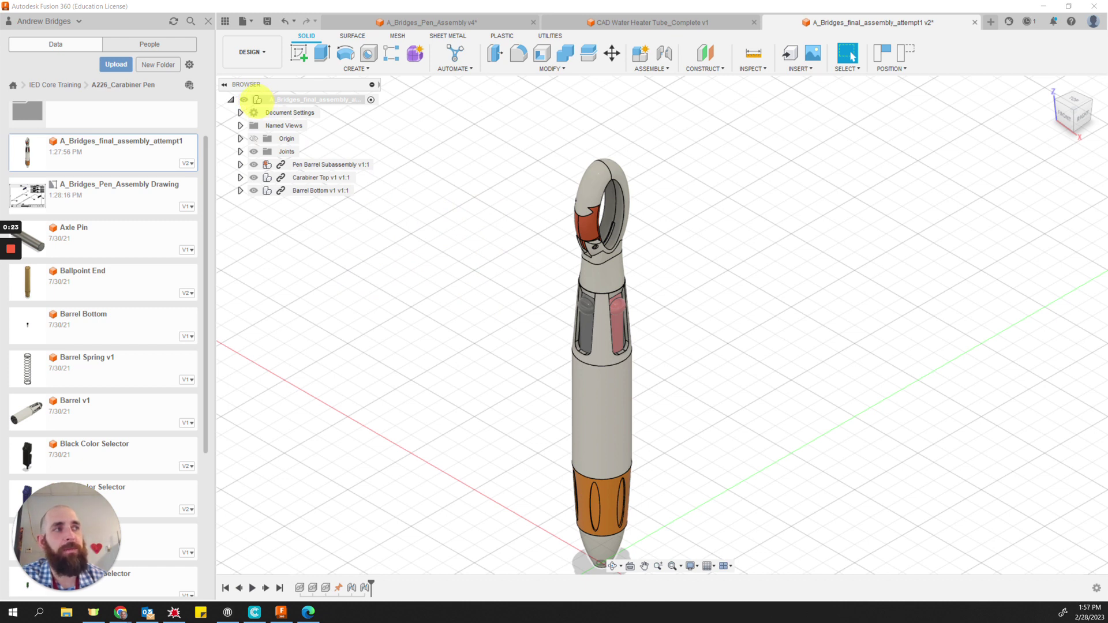
# Select the pen assembly, then Pen Barrel Subassembly, Carabiner Top and Barrel Bottom to identify each.
pyautogui.click(257, 99)
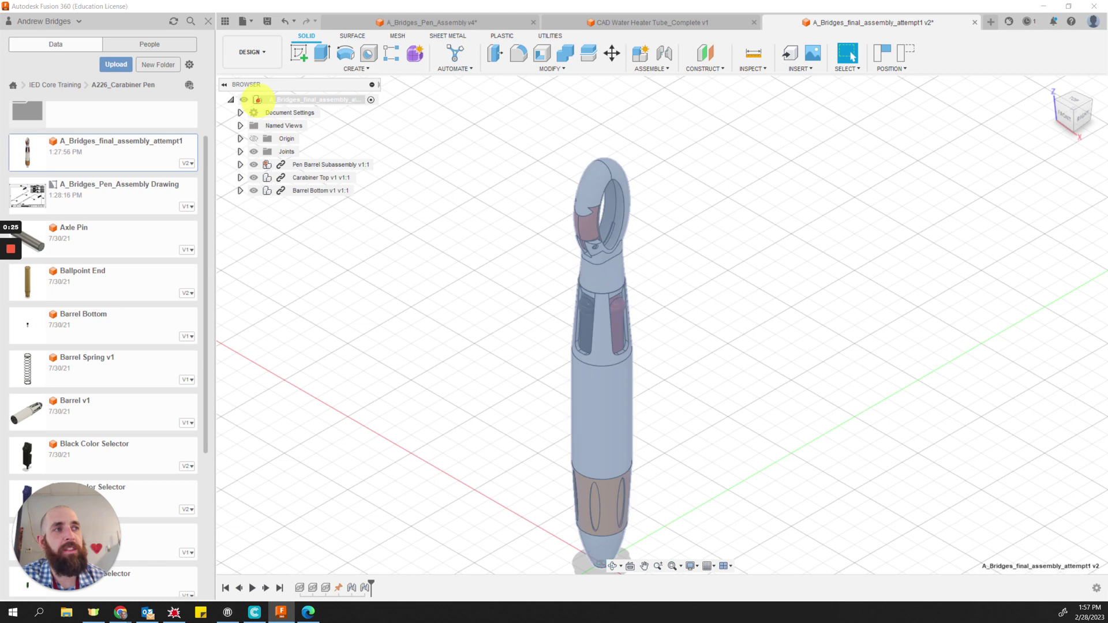
pyautogui.click(508, 165)
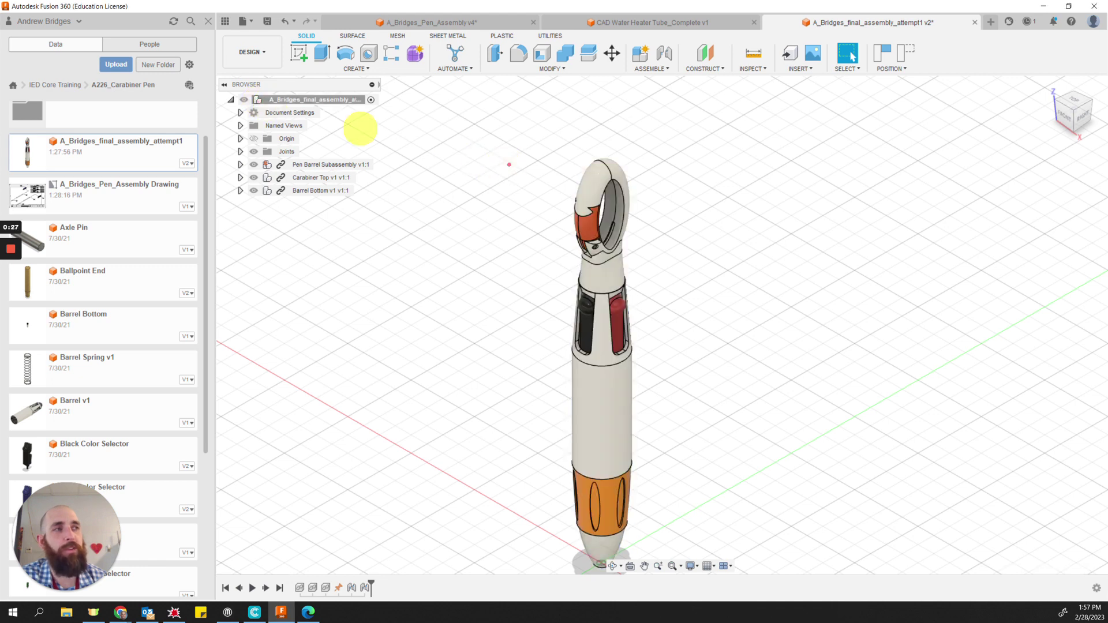
pyautogui.click(257, 100)
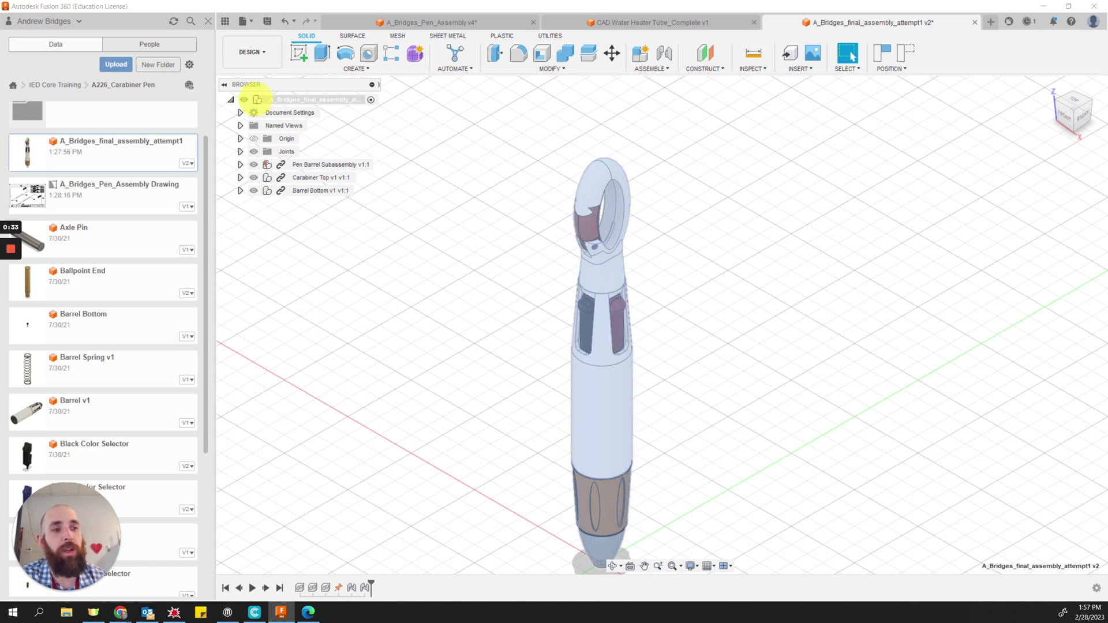
pyautogui.click(257, 99)
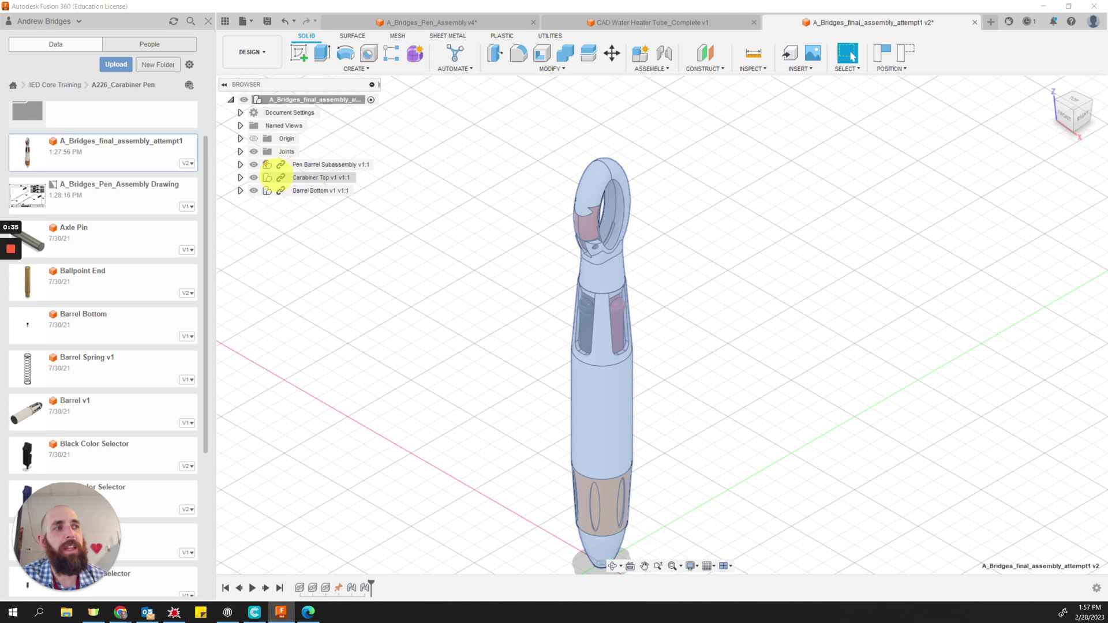
pyautogui.click(266, 164)
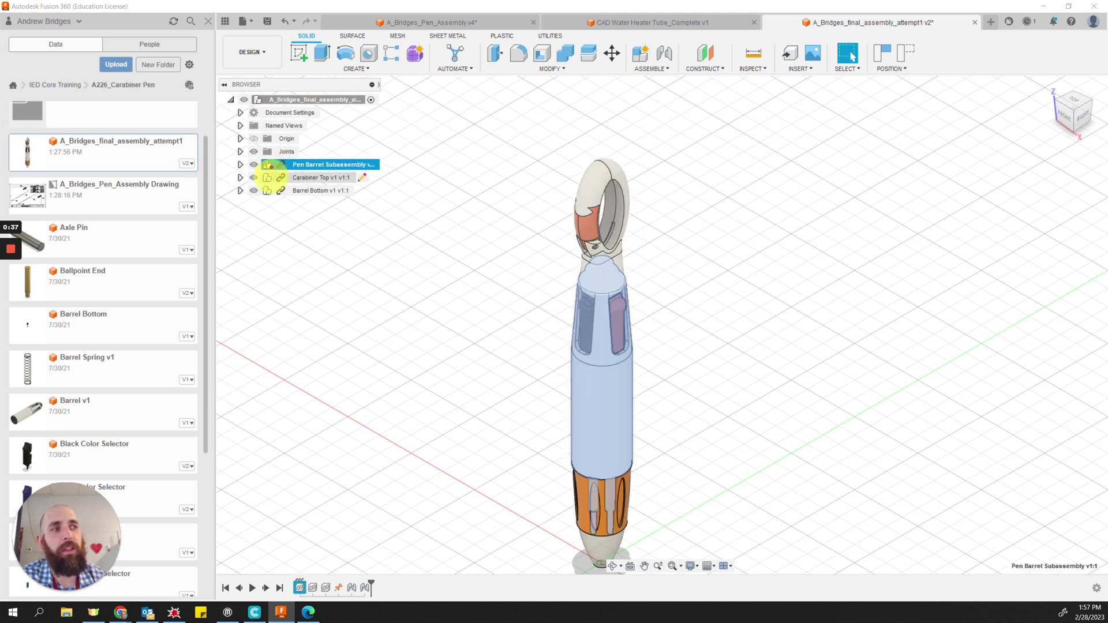
pyautogui.click(268, 177)
pyautogui.click(271, 190)
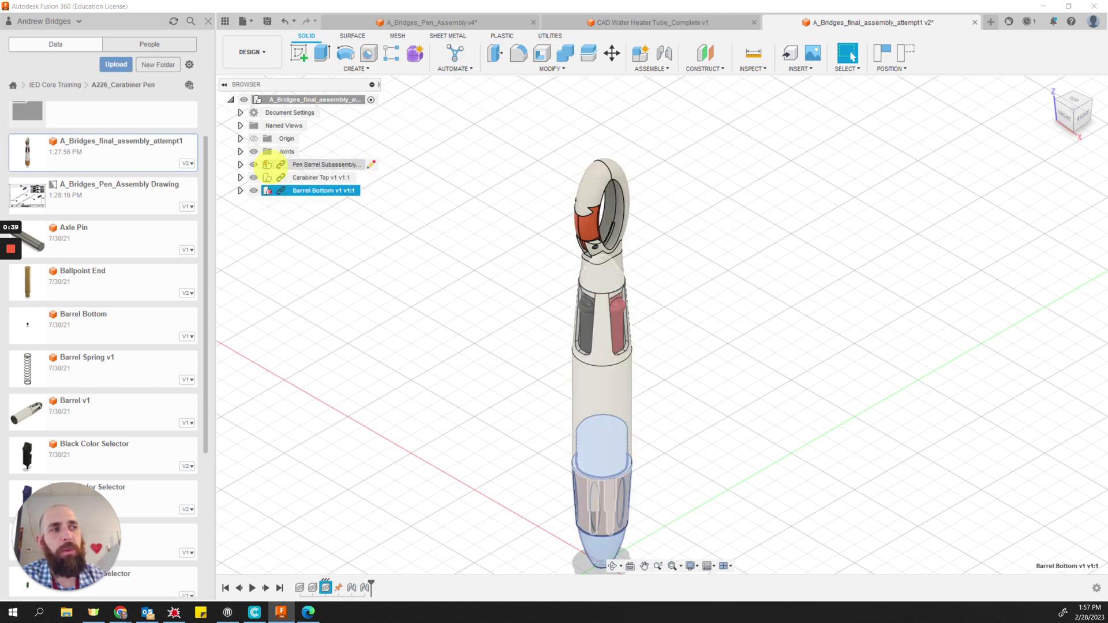
pyautogui.click(267, 165)
pyautogui.click(267, 177)
pyautogui.click(272, 190)
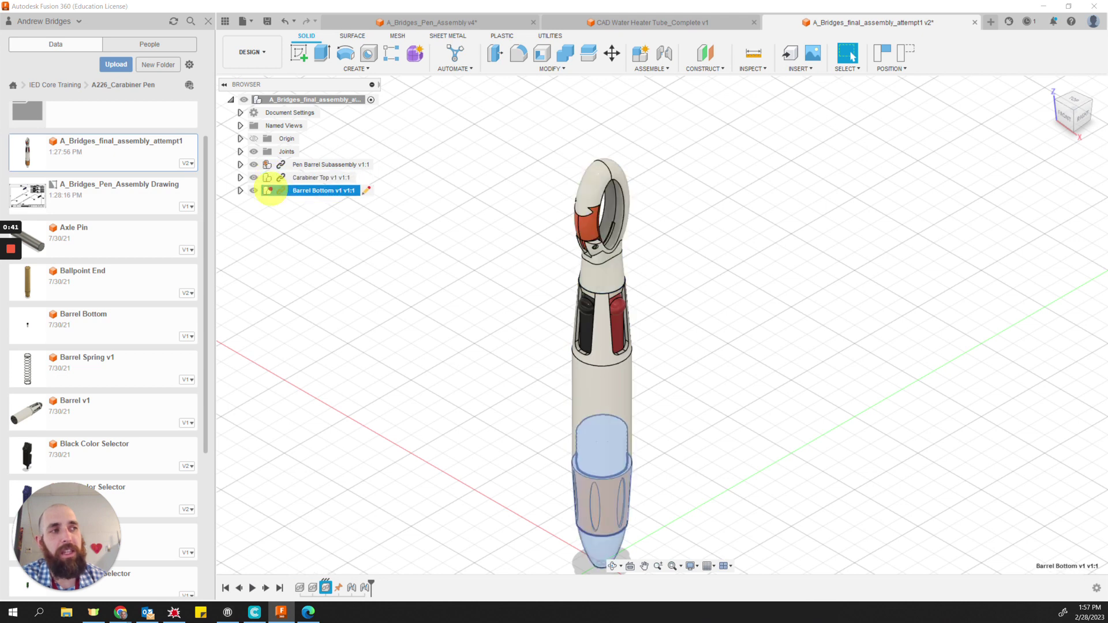
# Reselect the root assembly and step through the three top-level components again.
pyautogui.click(267, 164)
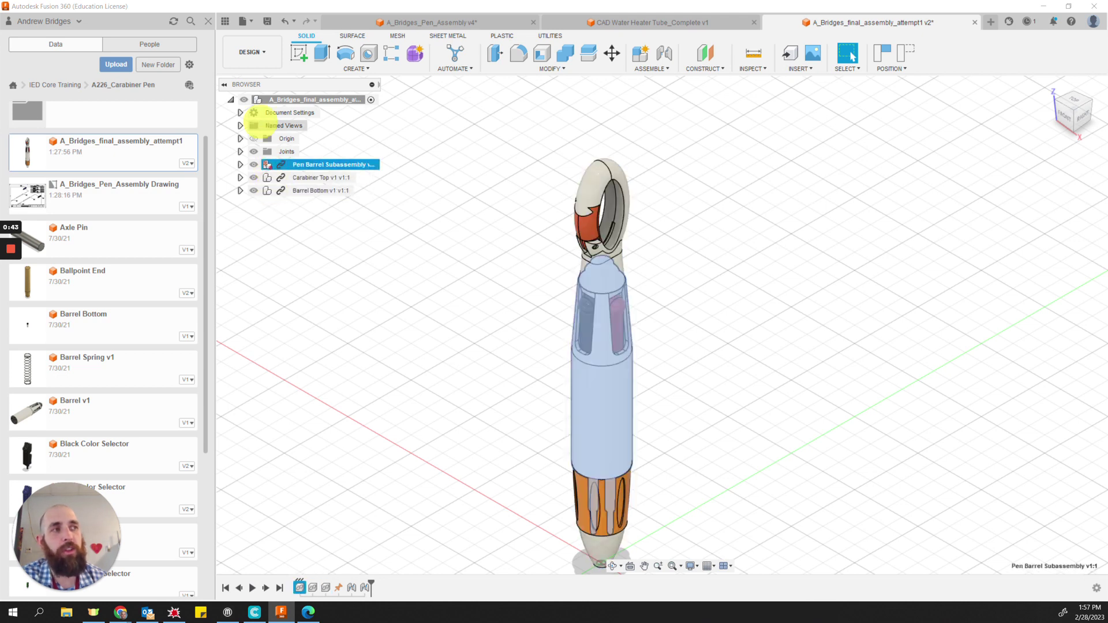
pyautogui.click(259, 100)
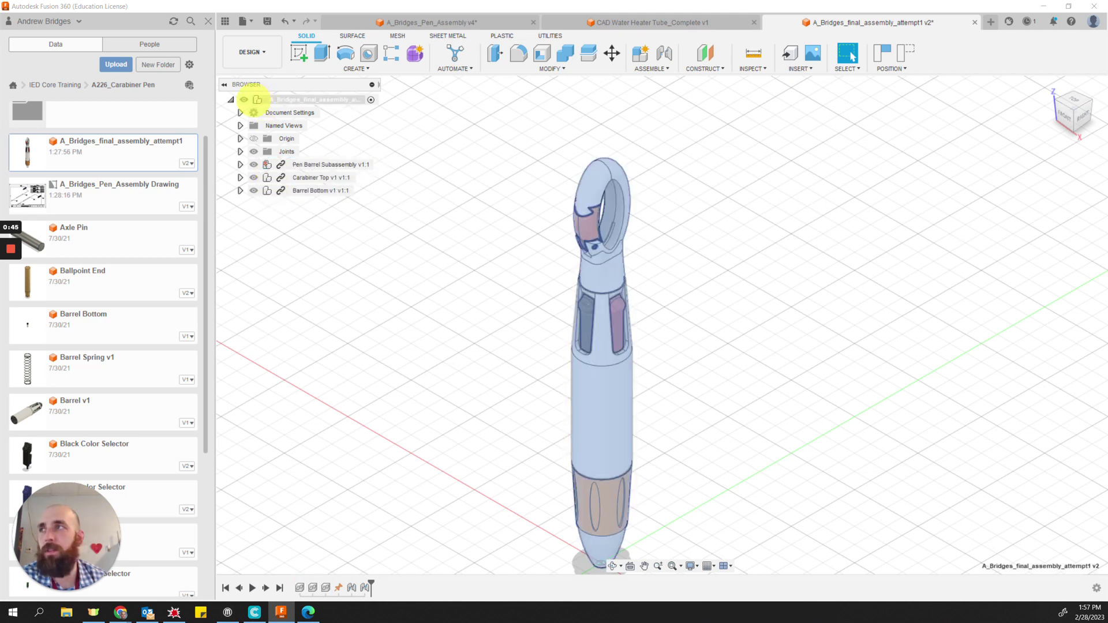
pyautogui.click(260, 100)
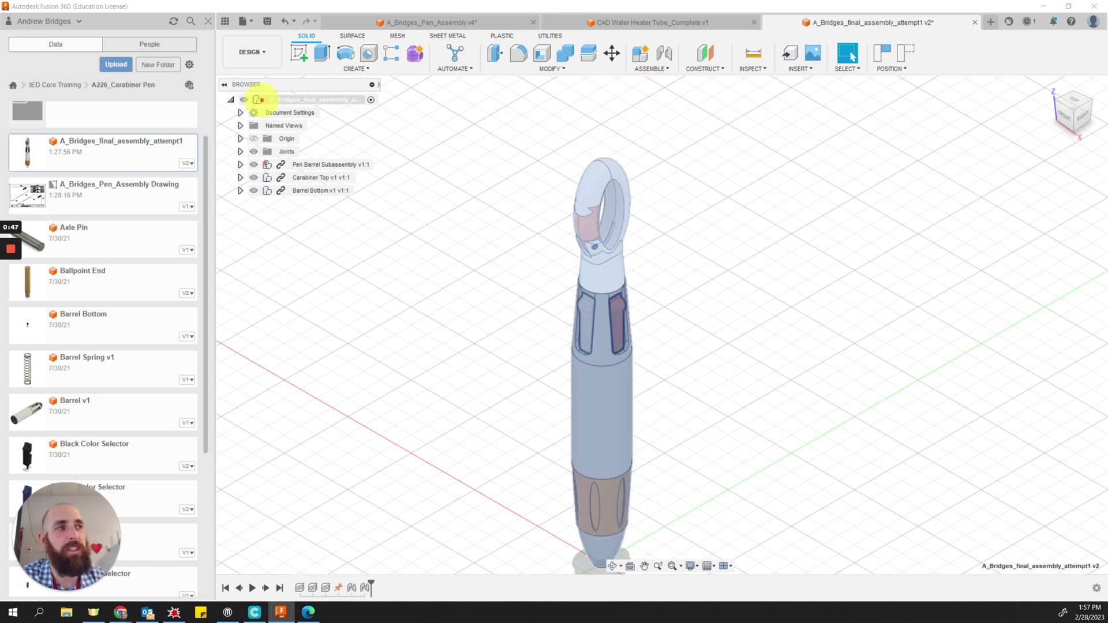
pyautogui.click(267, 165)
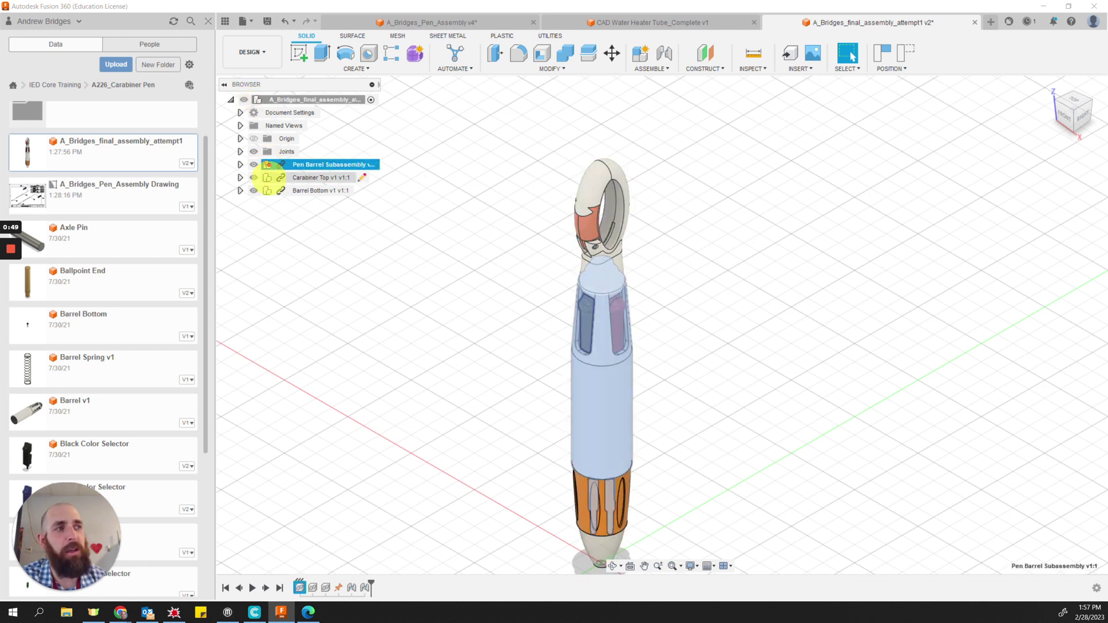
pyautogui.click(267, 177)
pyautogui.click(268, 191)
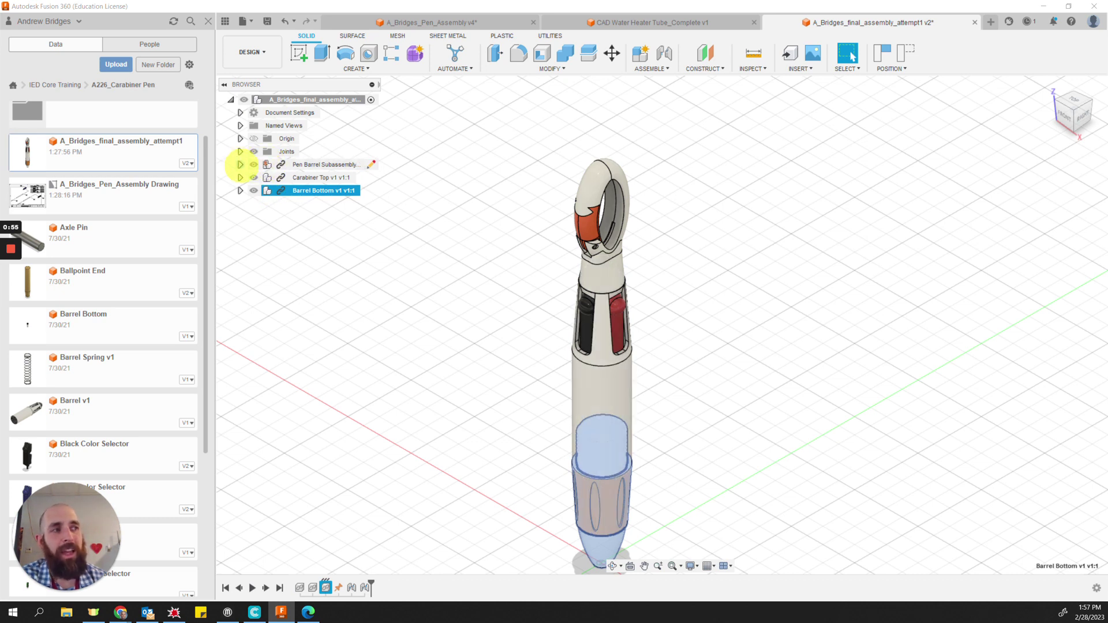
# Hide Barrel Bottom and Carabiner Top, leaving the Pen Barrel Subassembly visible.
pyautogui.click(253, 191)
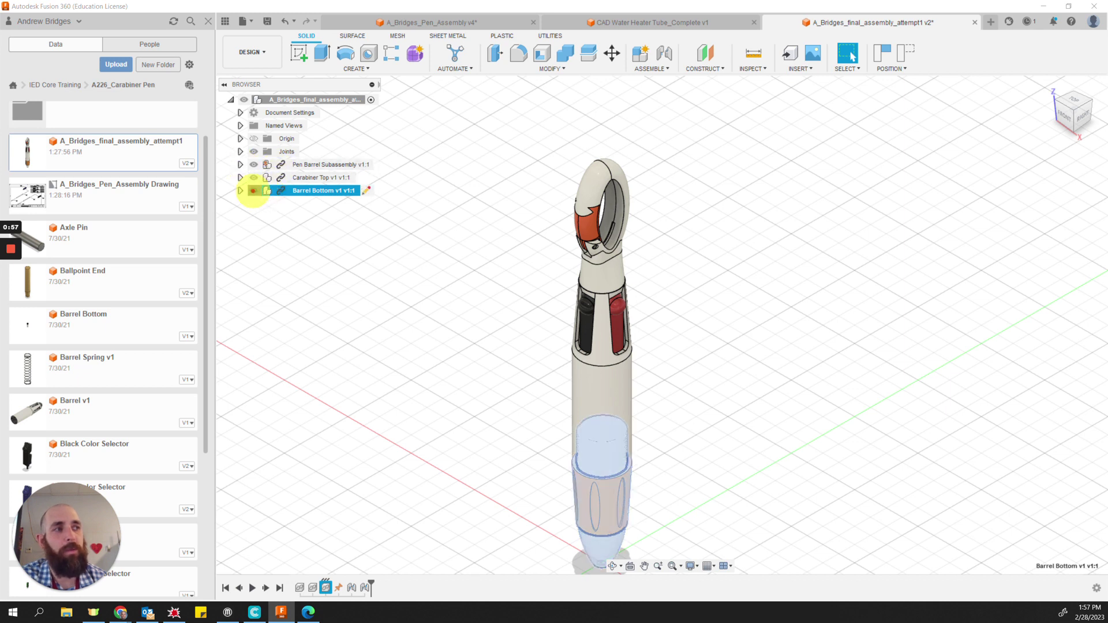
pyautogui.click(254, 177)
pyautogui.click(253, 164)
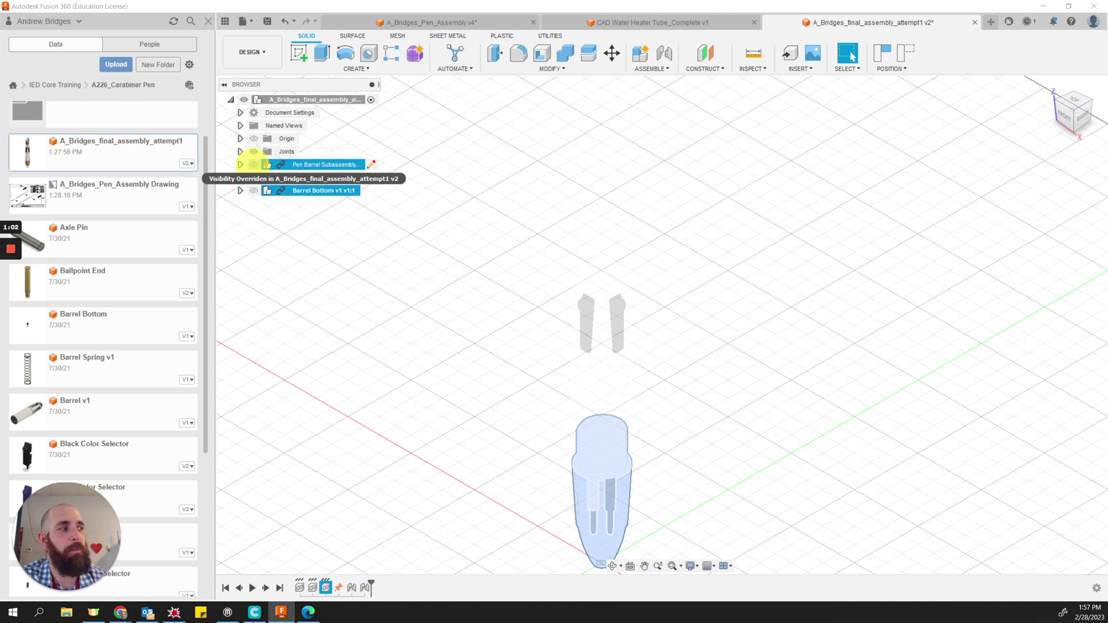
pyautogui.click(253, 164)
# Expand Pen Barrel Subassembly and select the Blue, Green and Red ink cartridges and Barrel Springs v1:1–v1:4.
pyautogui.click(383, 348)
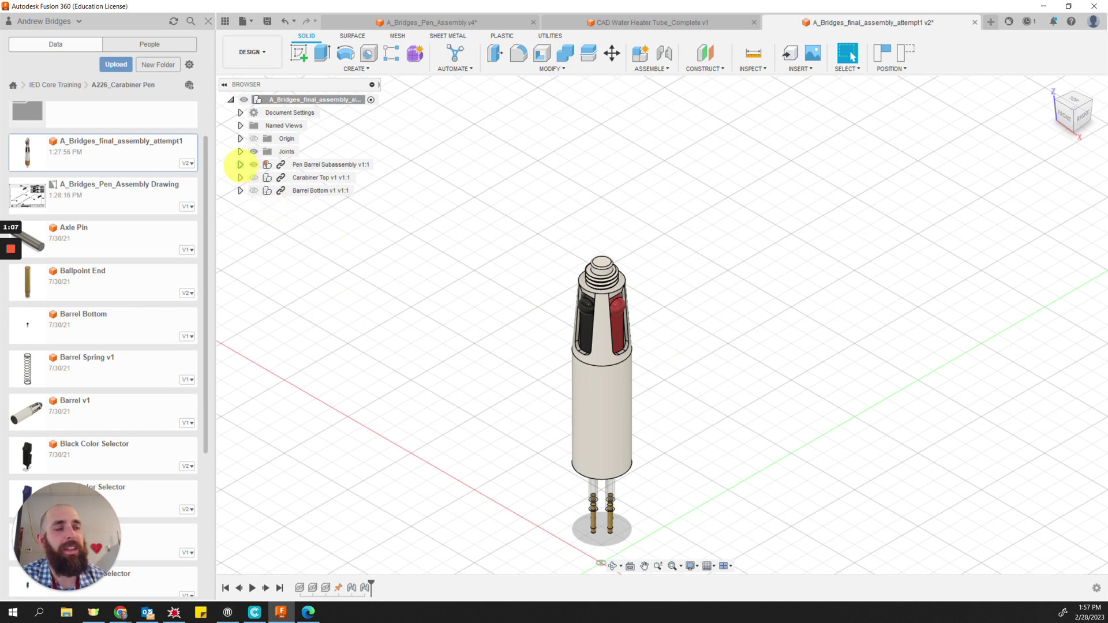
pyautogui.click(240, 165)
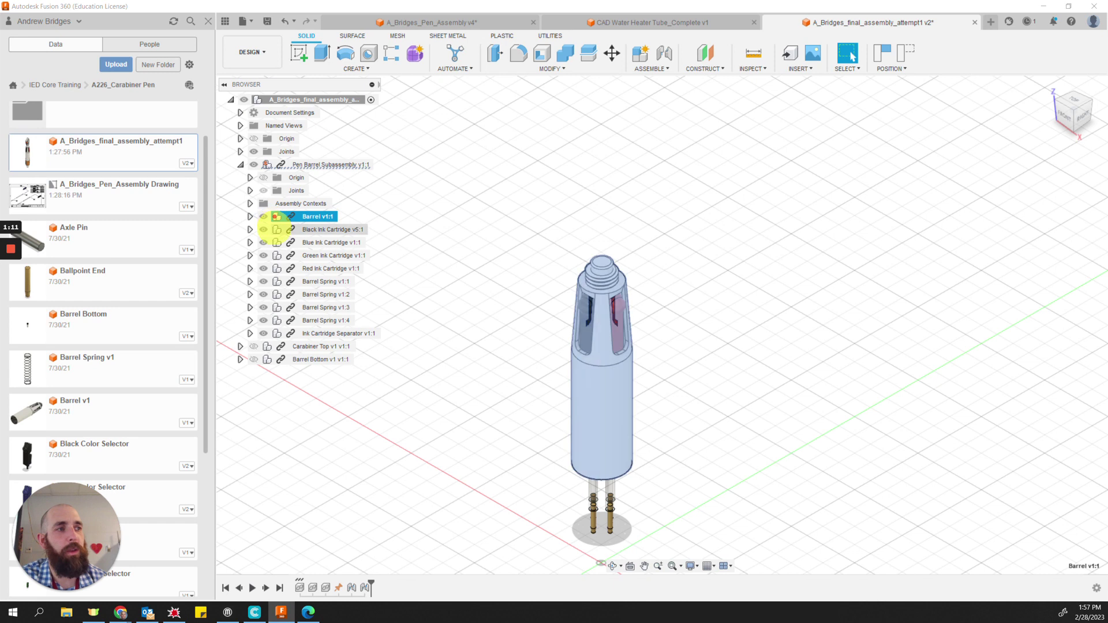
pyautogui.click(271, 243)
pyautogui.click(271, 255)
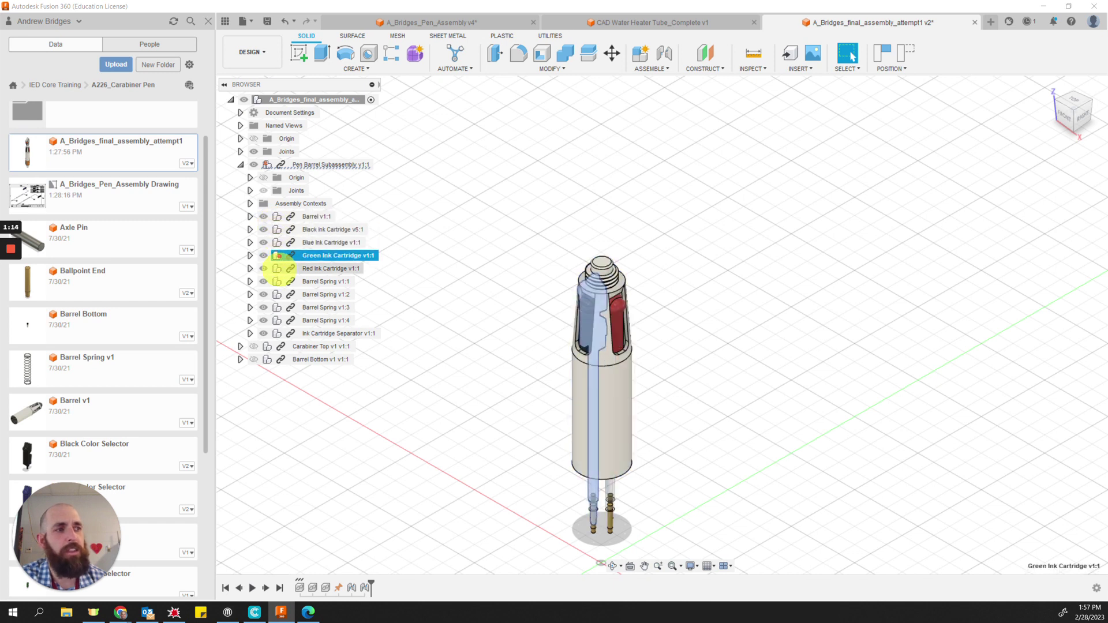
pyautogui.click(272, 269)
pyautogui.click(274, 281)
pyautogui.click(275, 294)
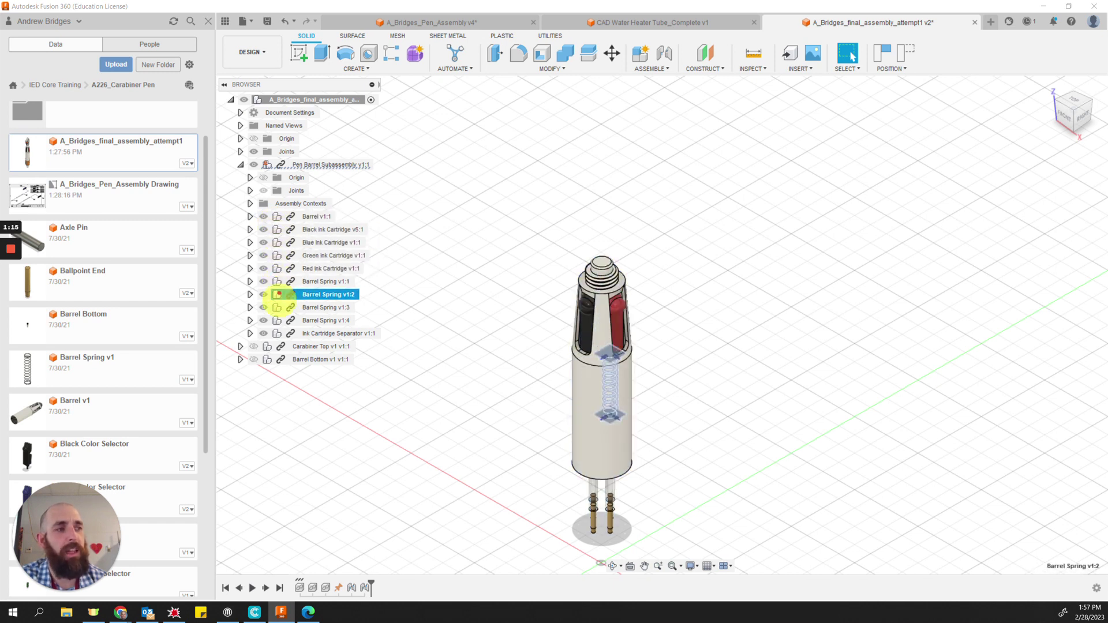
pyautogui.click(275, 307)
pyautogui.click(276, 320)
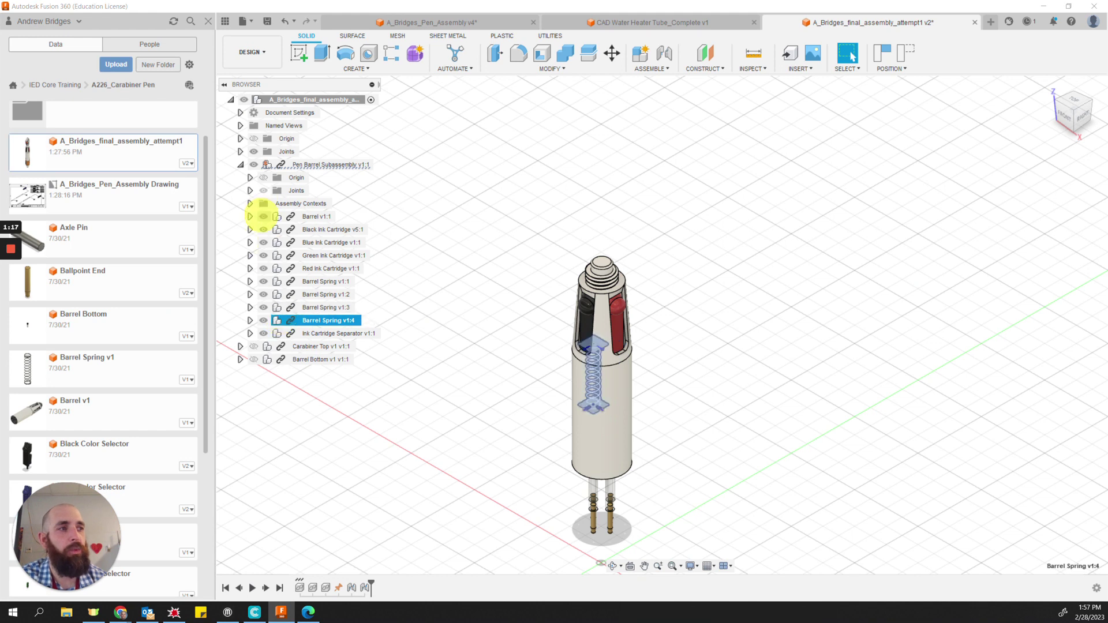
pyautogui.keyDown('ctrl'); pyautogui.click(263, 216); pyautogui.keyUp('ctrl')
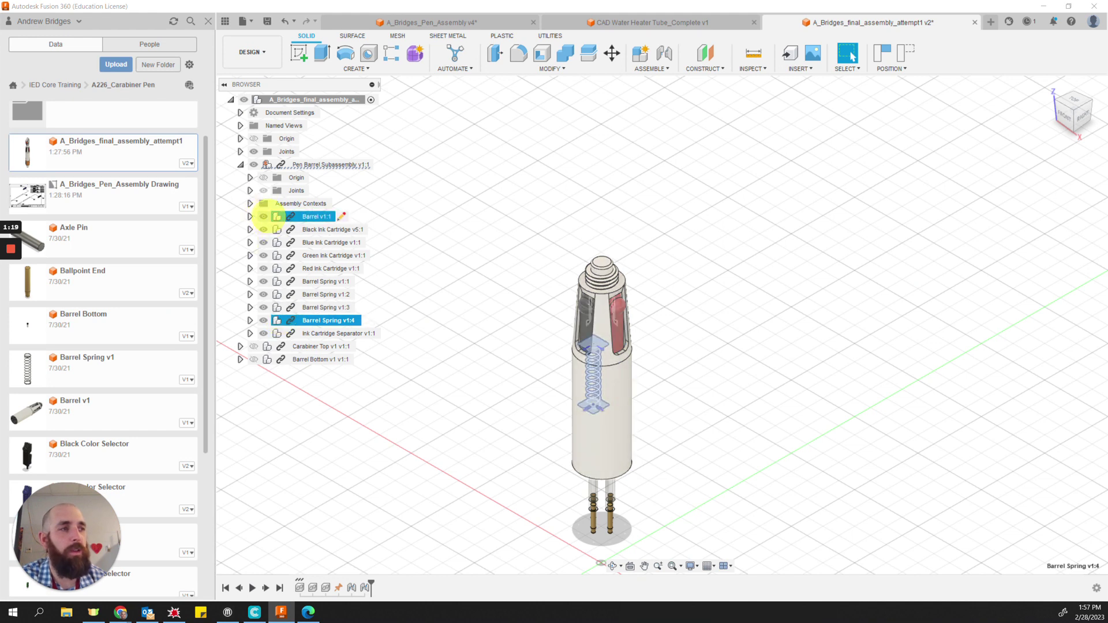
pyautogui.click(263, 217)
pyautogui.click(263, 229)
pyautogui.click(263, 242)
pyautogui.click(263, 255)
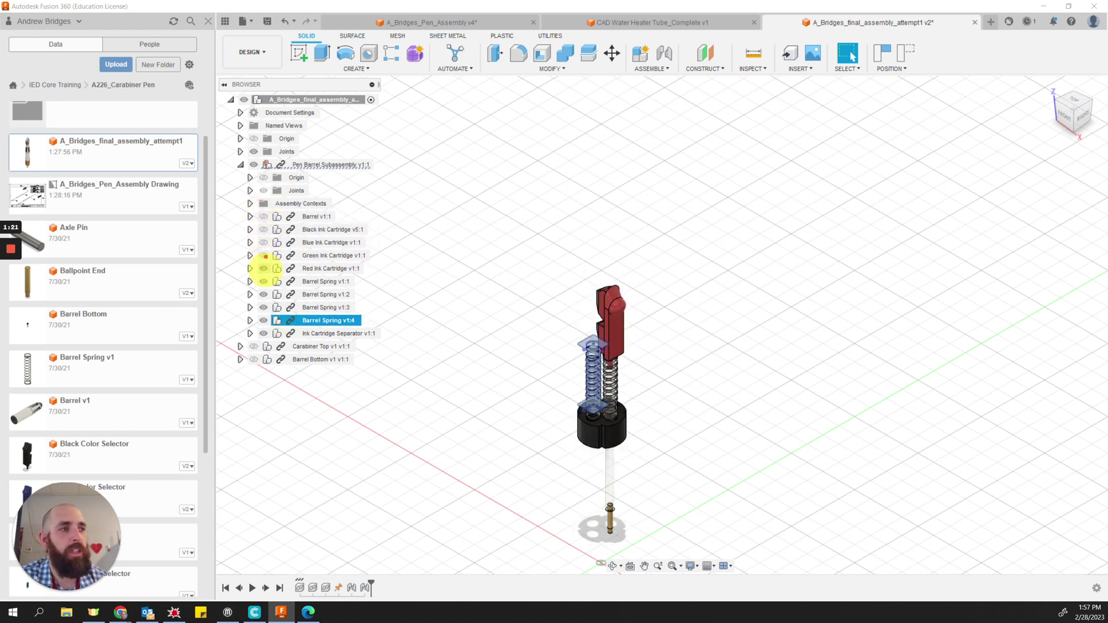
pyautogui.click(263, 269)
pyautogui.click(263, 281)
pyautogui.click(263, 295)
pyautogui.click(264, 307)
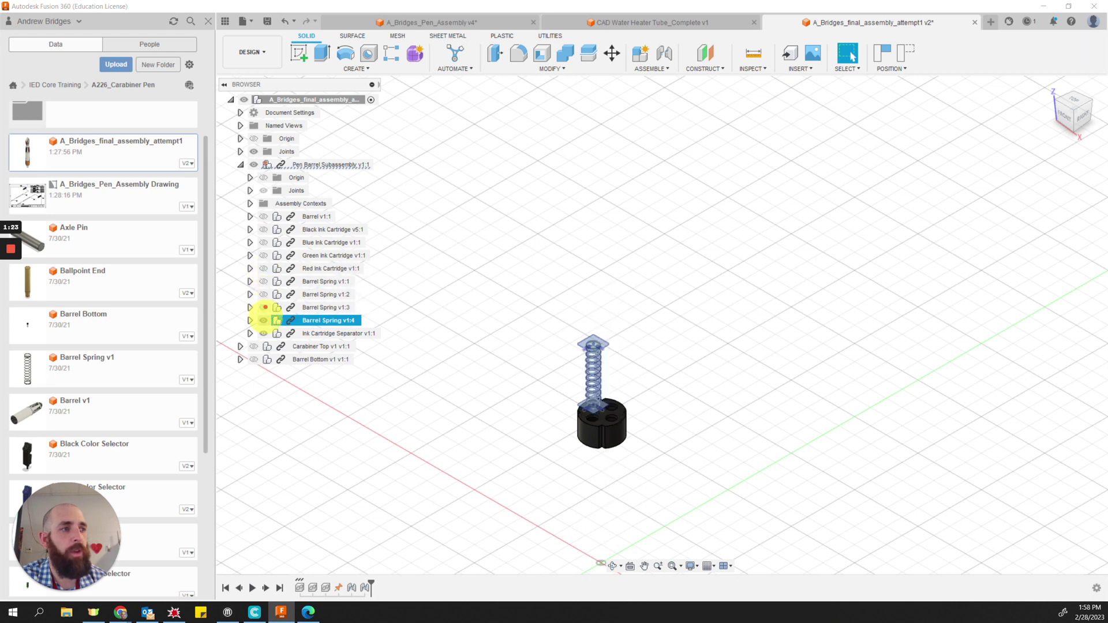
pyautogui.keyDown('ctrl'); pyautogui.click(263, 333); pyautogui.keyUp('ctrl')
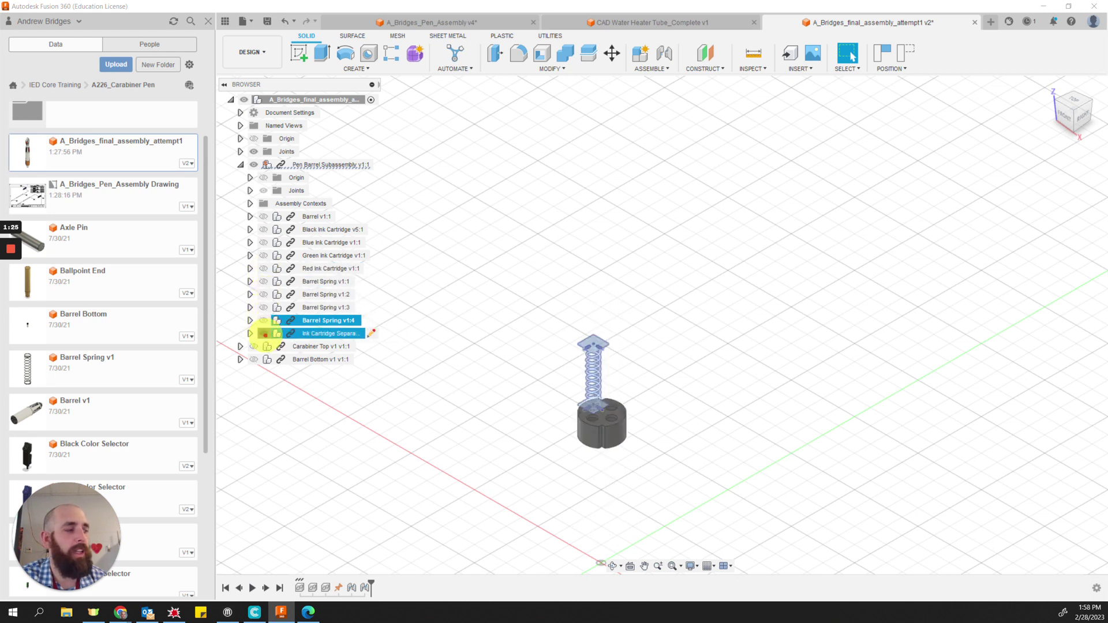
pyautogui.click(263, 333)
pyautogui.click(263, 320)
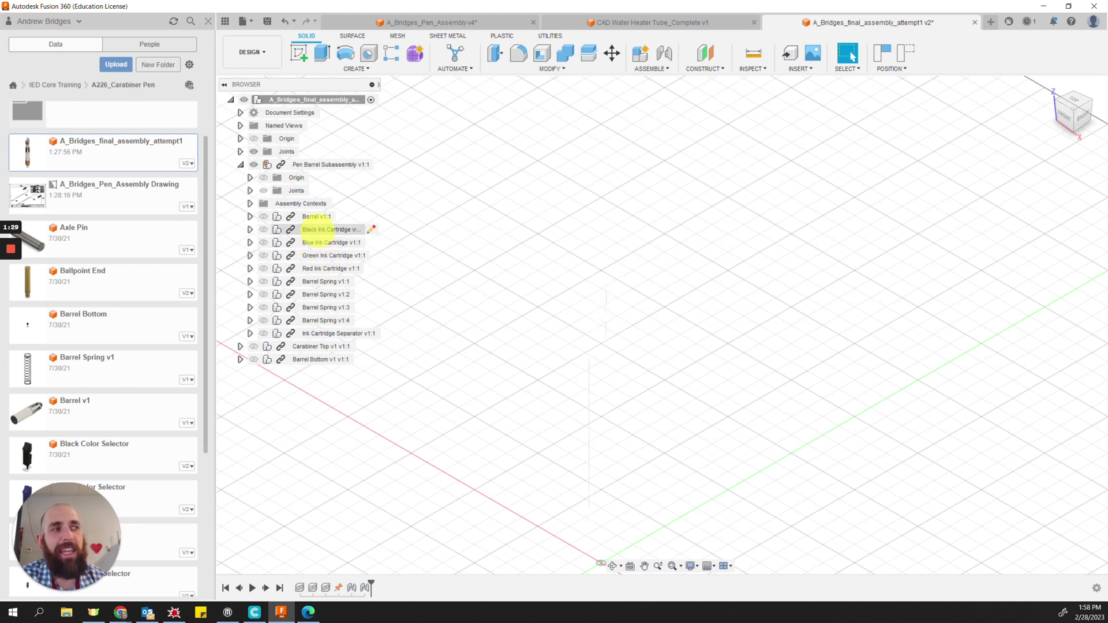
pyautogui.click(263, 229)
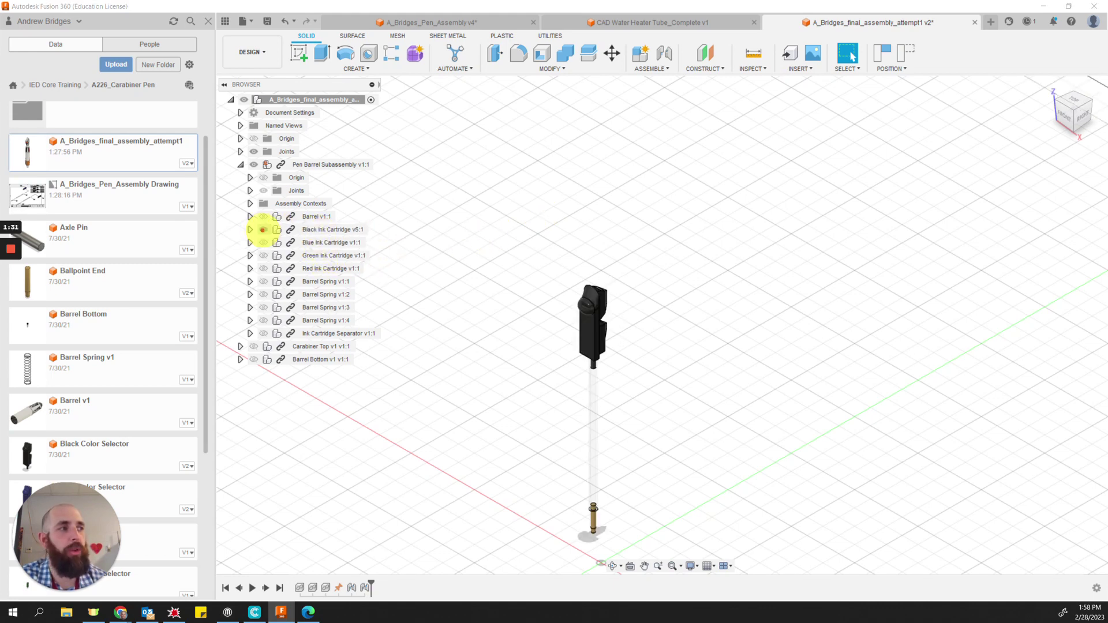
pyautogui.moveTo(647, 343); pyautogui.dragTo(643, 282, button='middle')
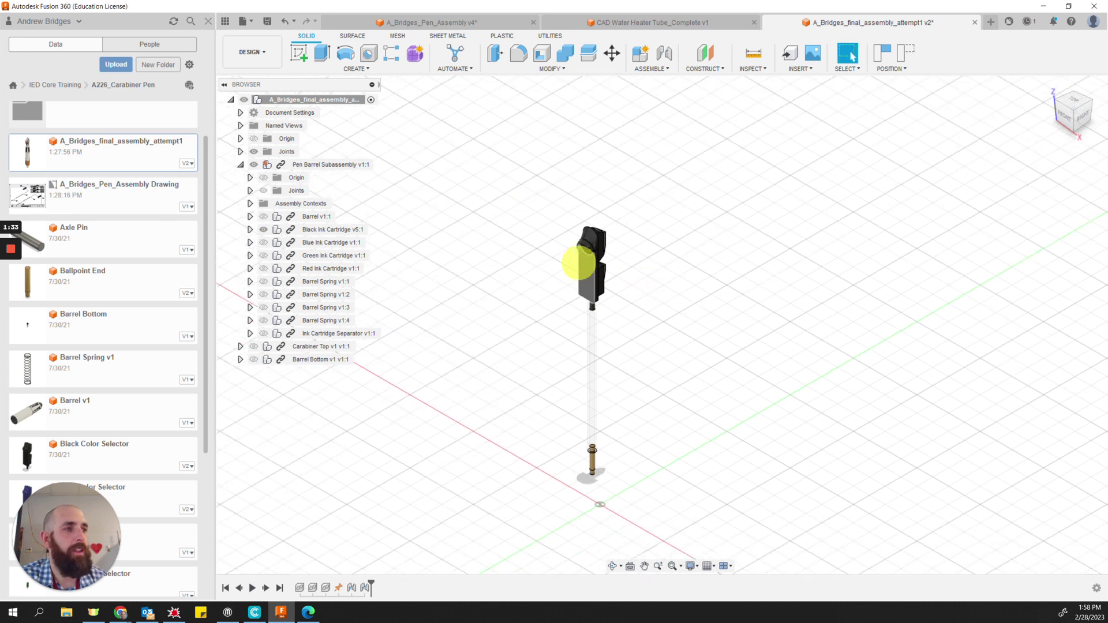
pyautogui.click(257, 229)
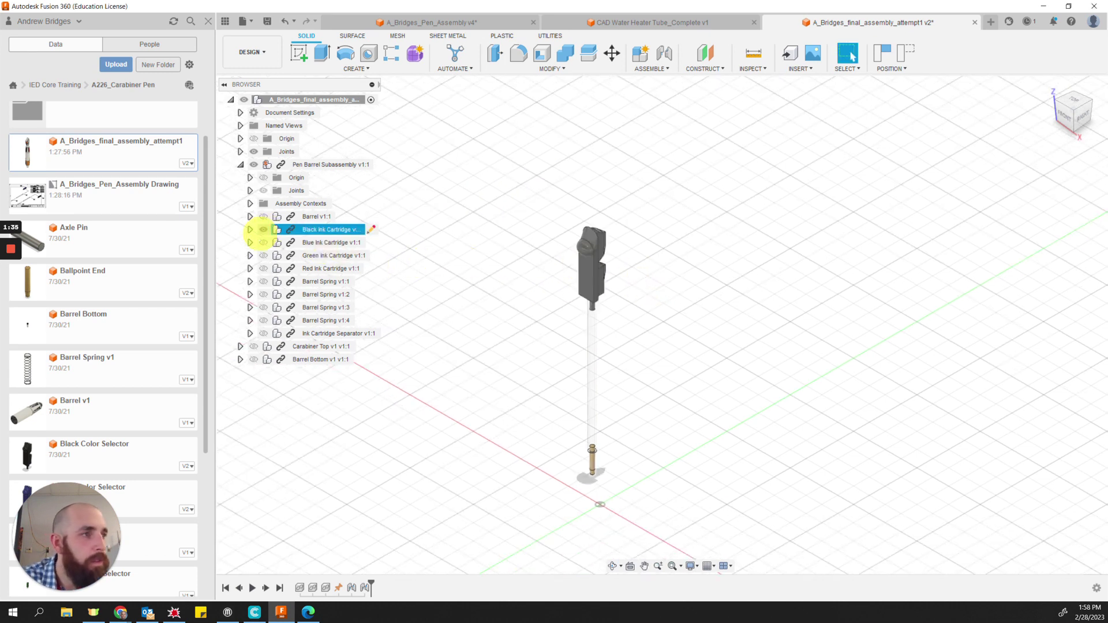
pyautogui.press('Escape')
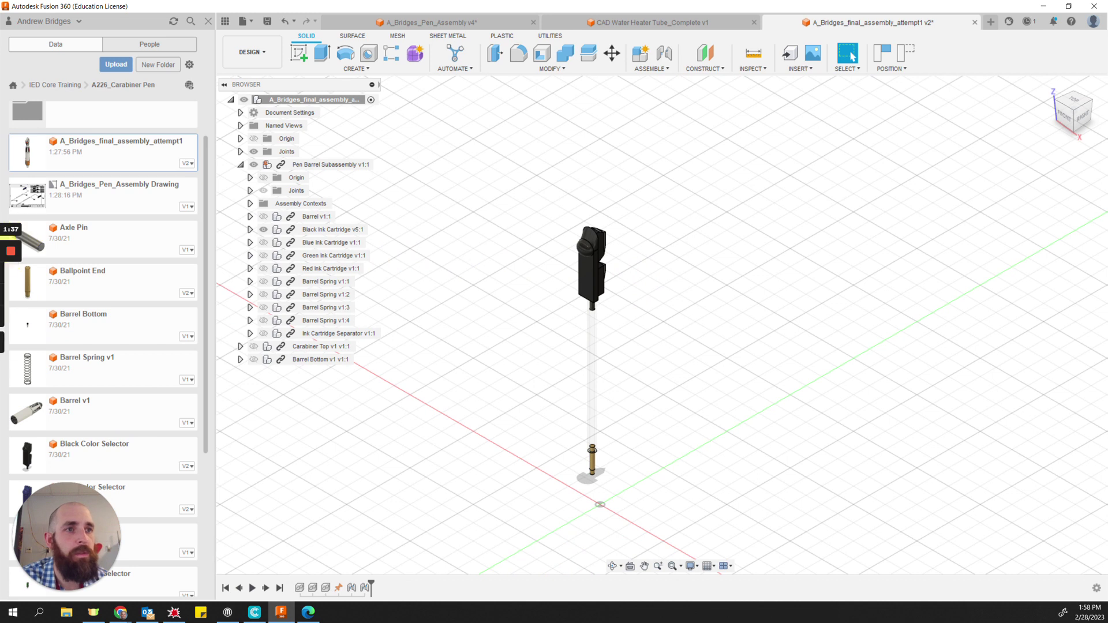
pyautogui.moveTo(10, 294)
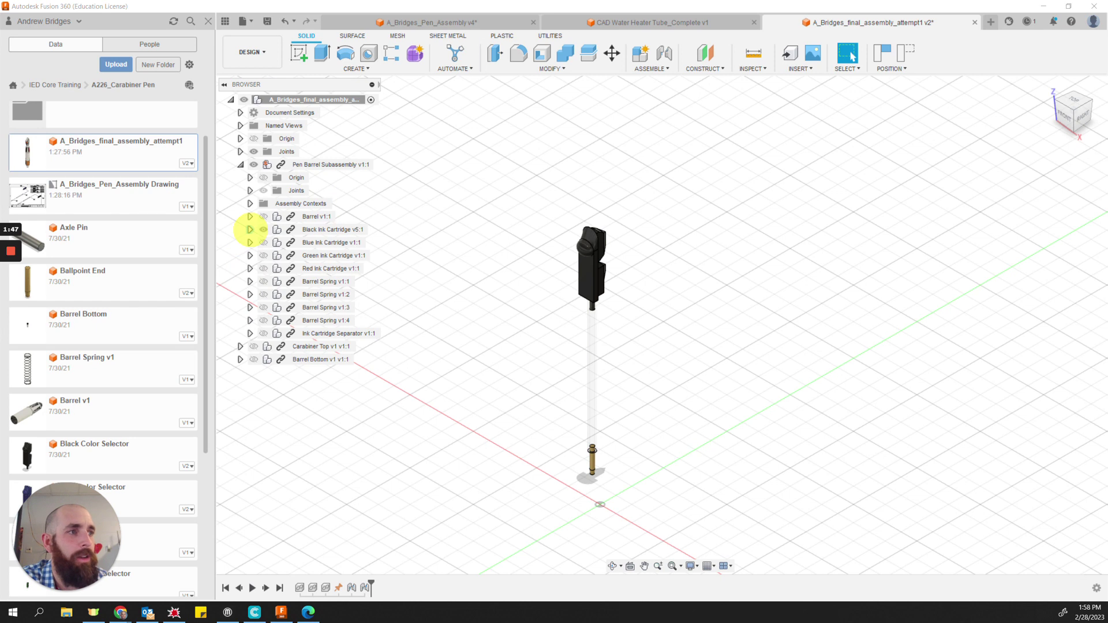
# Expand Black Ink Cartridge in the browser and select its Ballpoint End and Color Selector parts.
pyautogui.click(250, 230)
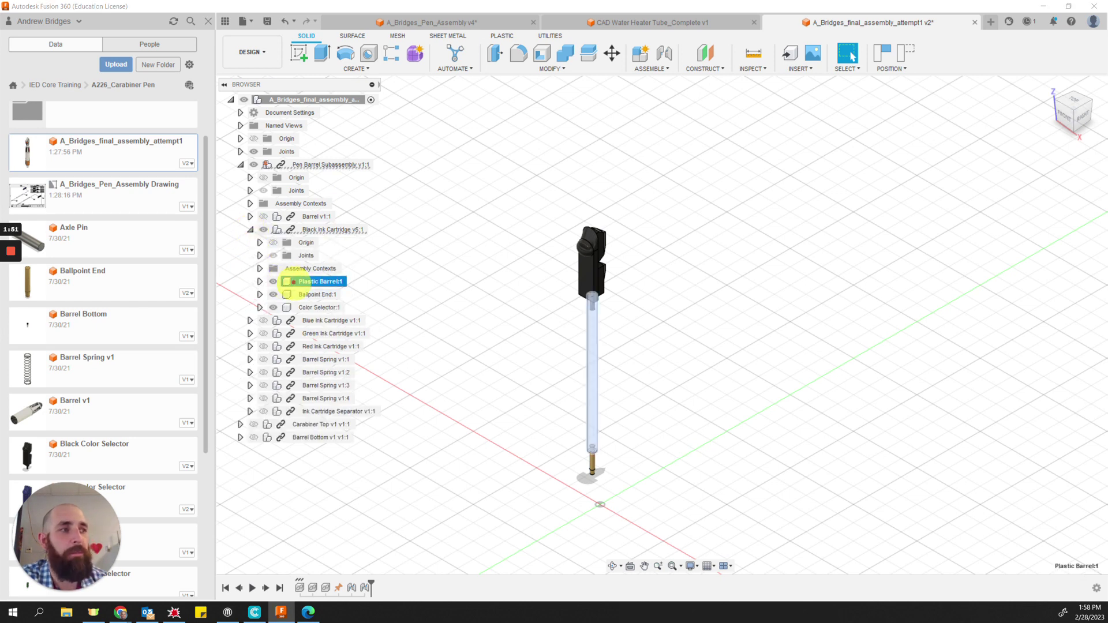
pyautogui.click(291, 294)
pyautogui.click(292, 307)
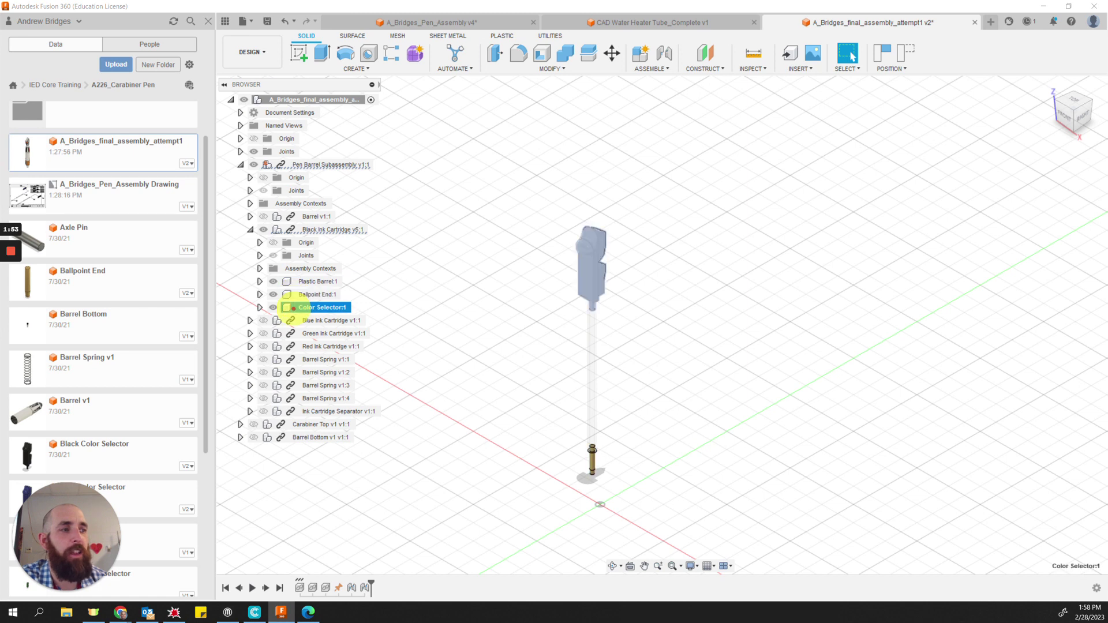
pyautogui.scroll(-4, 125, 306)
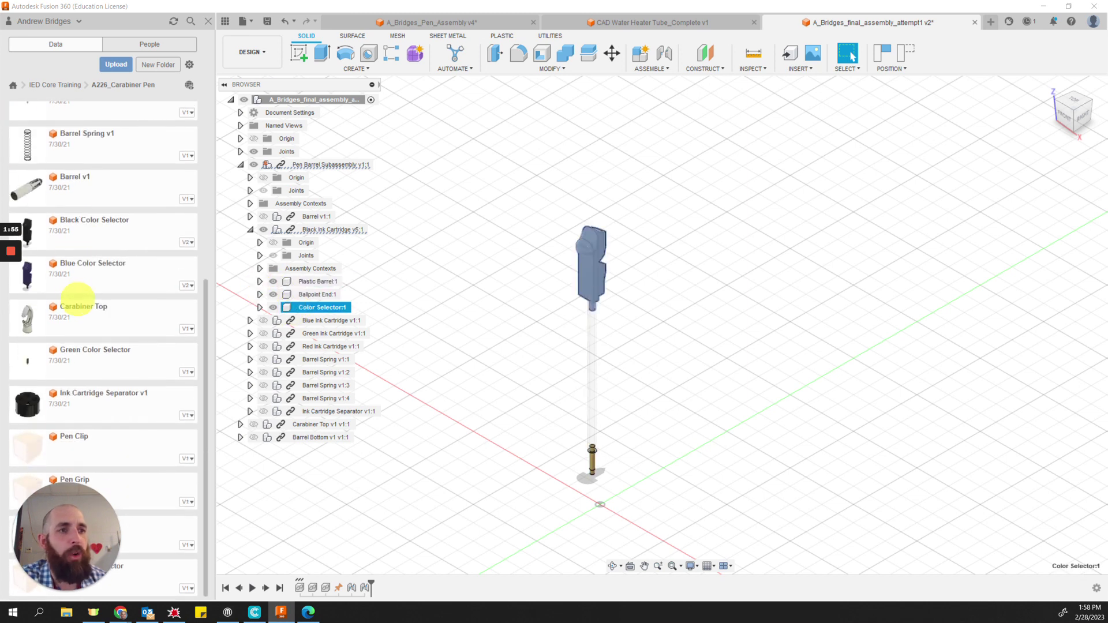
pyautogui.scroll(5, 126, 308)
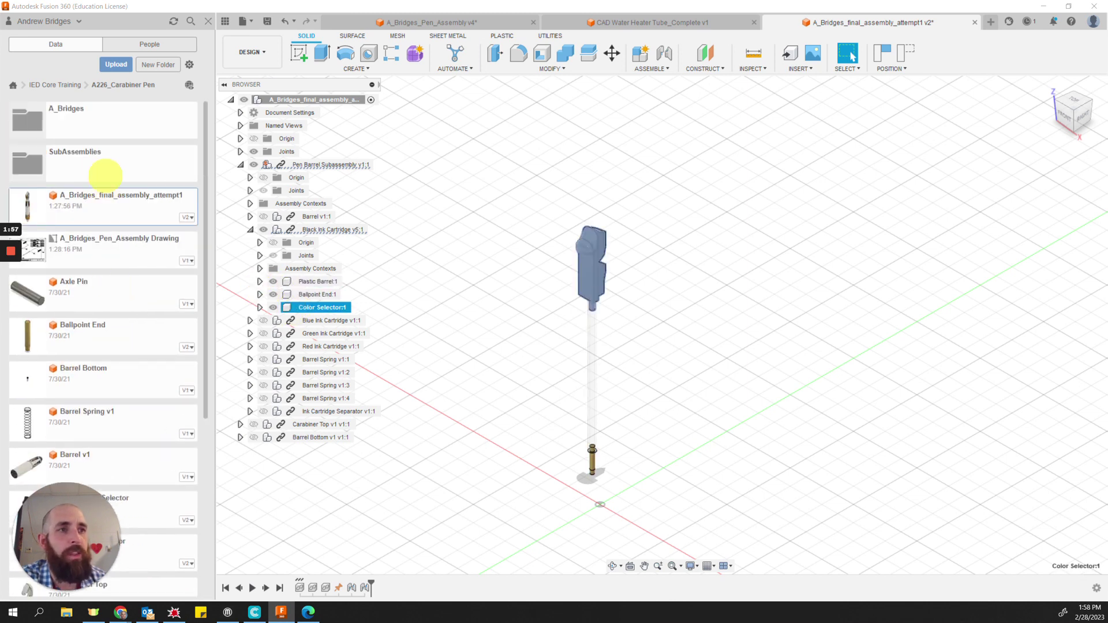
# Open the Black Ink Cartridge design from the Data panel's SubAssemblies folder.
pyautogui.click(106, 172)
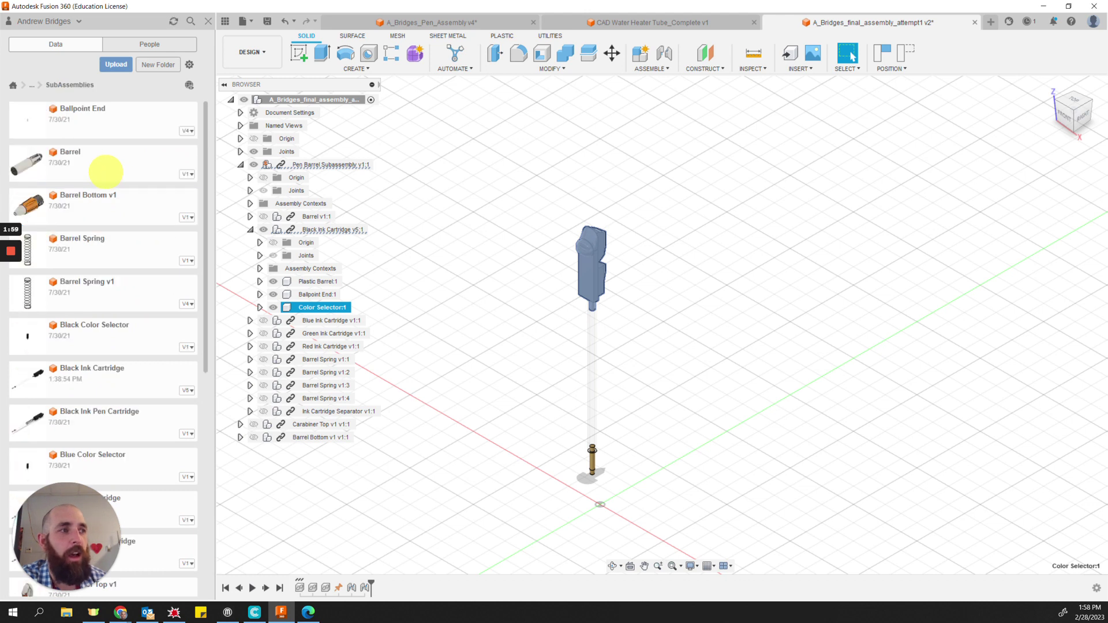
pyautogui.scroll(-3, 120, 255)
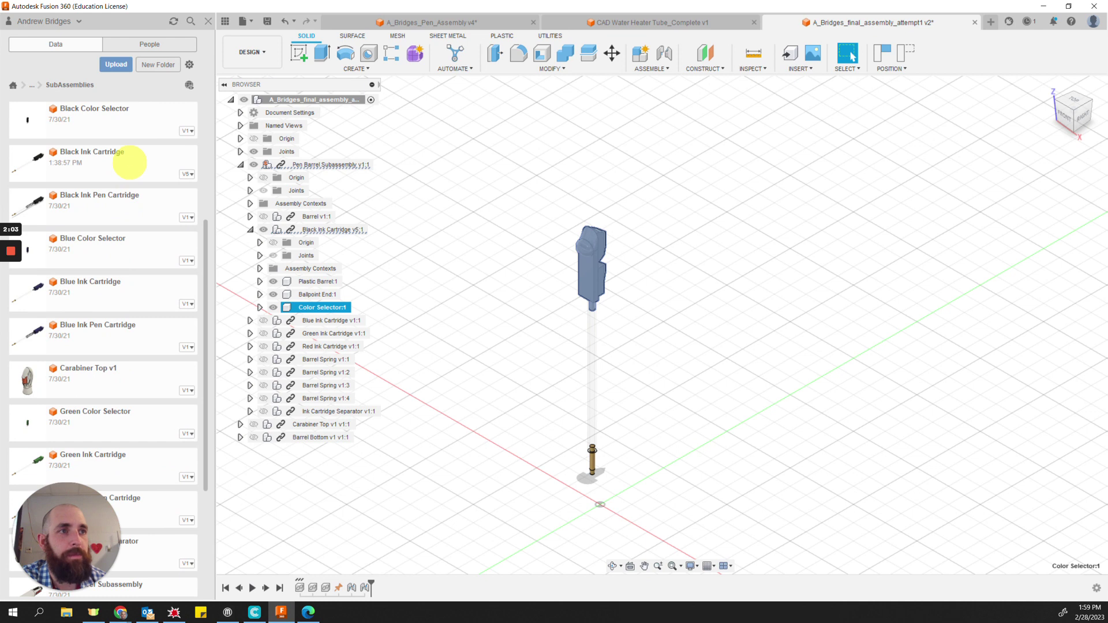
pyautogui.doubleClick(130, 162)
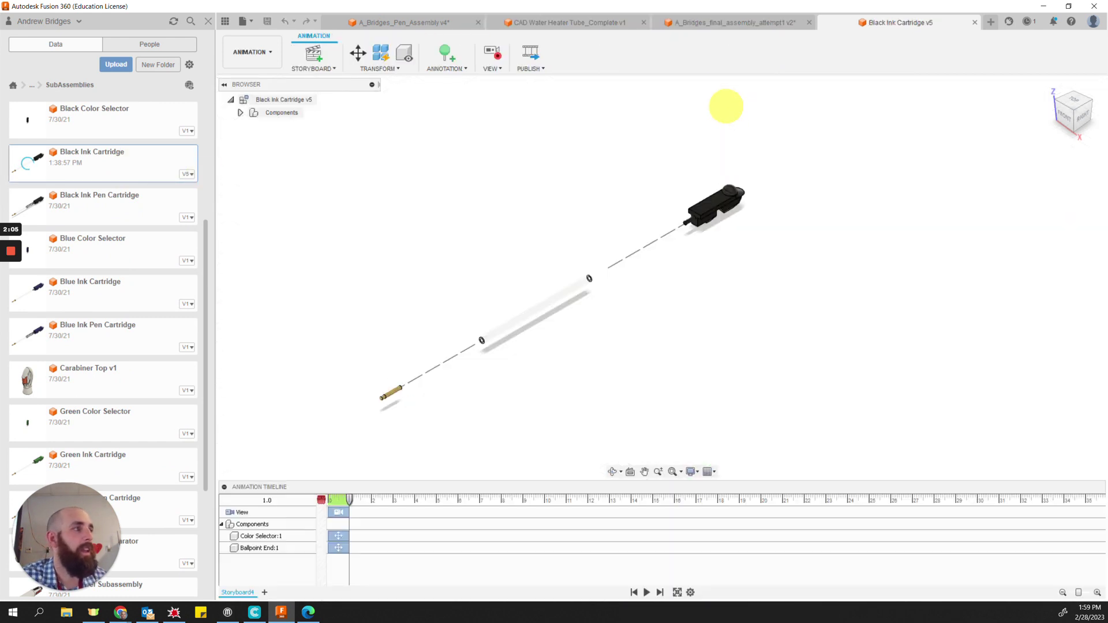
# Switch Black Ink Cartridge v5 to the Design workspace and inspect the Plastic Barrel's cylindrical face.
pyautogui.click(249, 52)
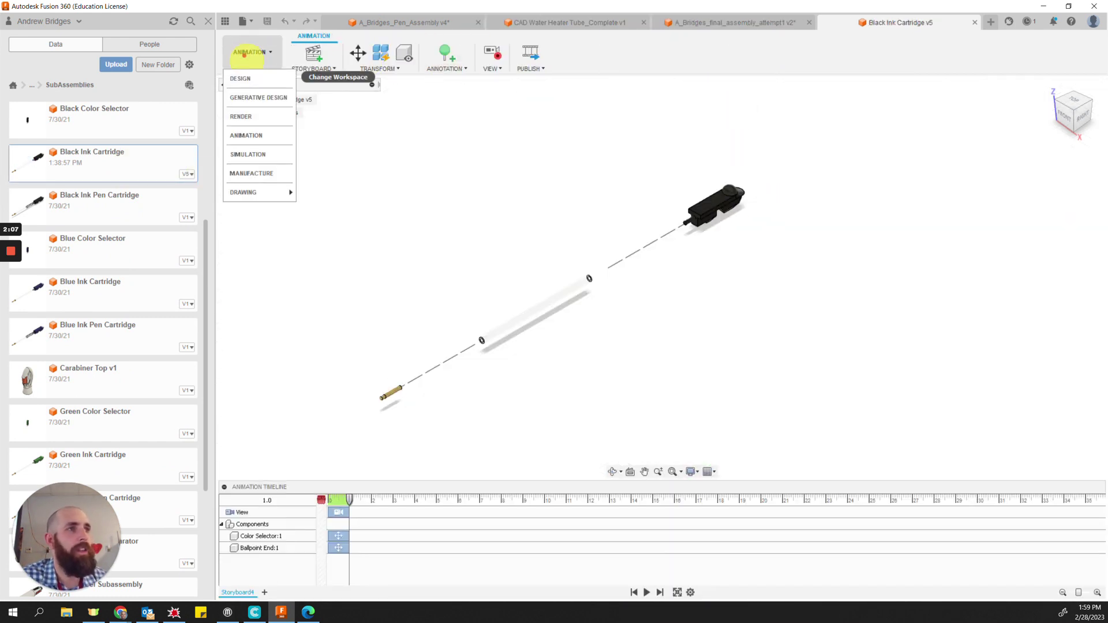
pyautogui.click(250, 76)
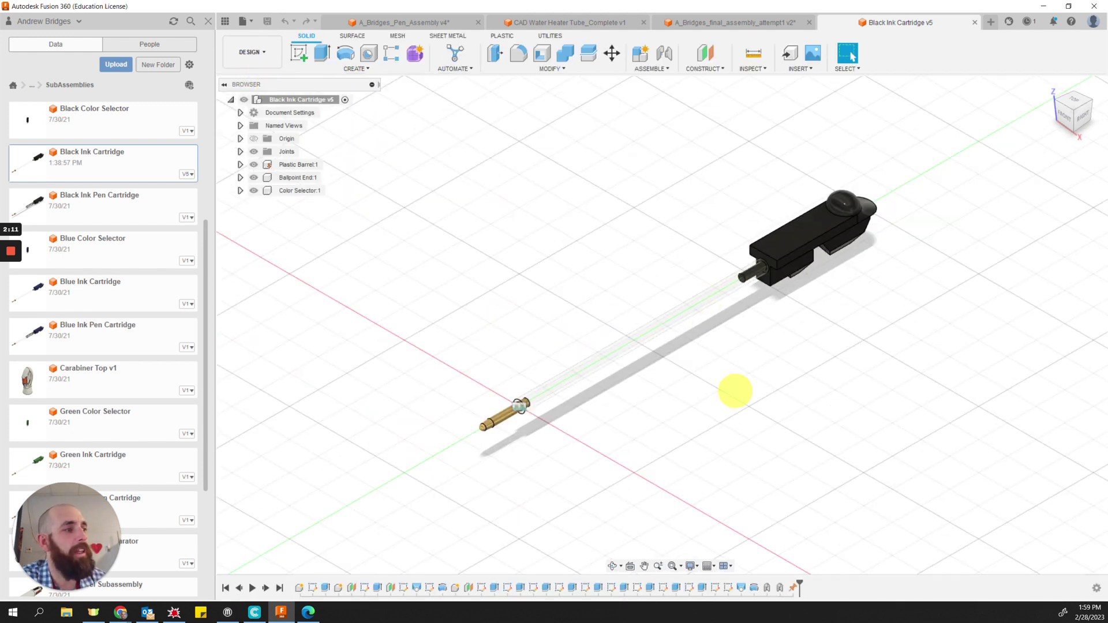
pyautogui.scroll(-3, 640, 386)
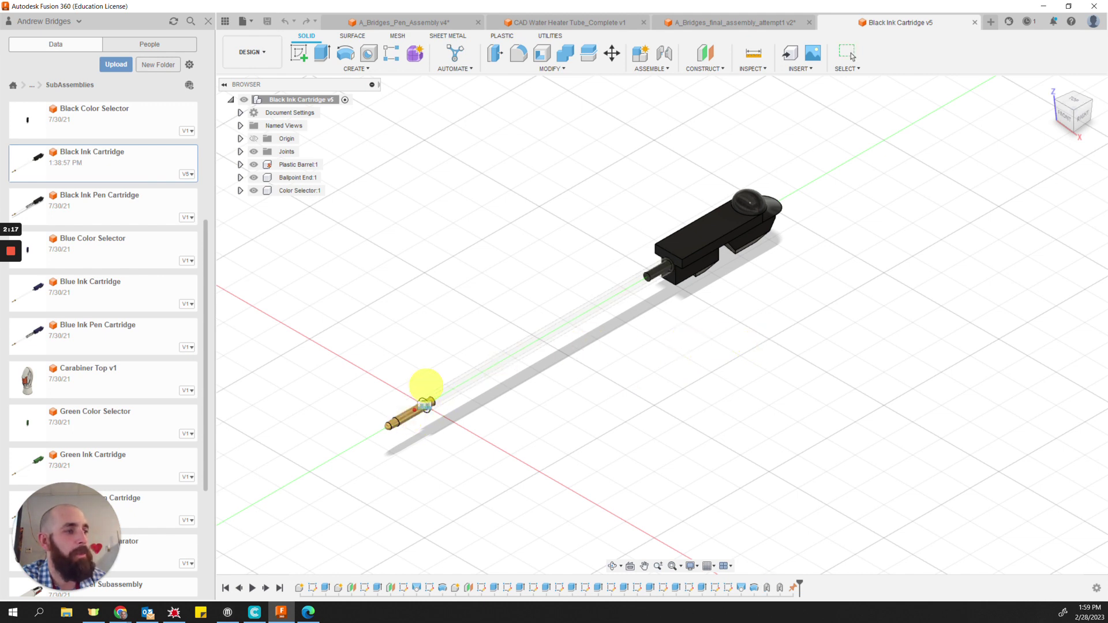
pyautogui.click(425, 404)
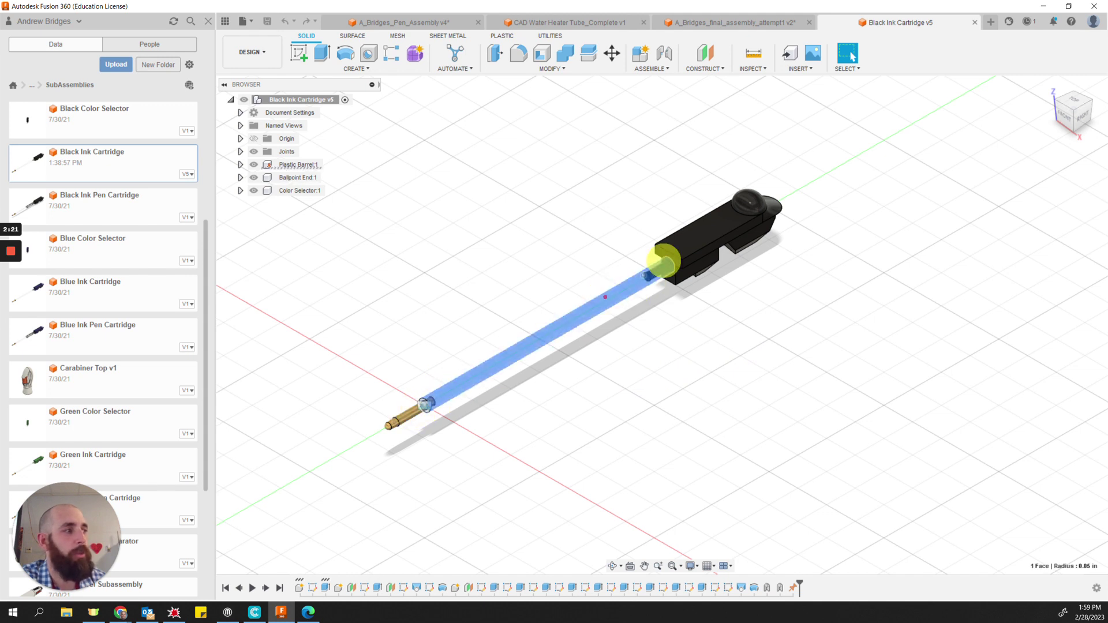
pyautogui.press('Escape')
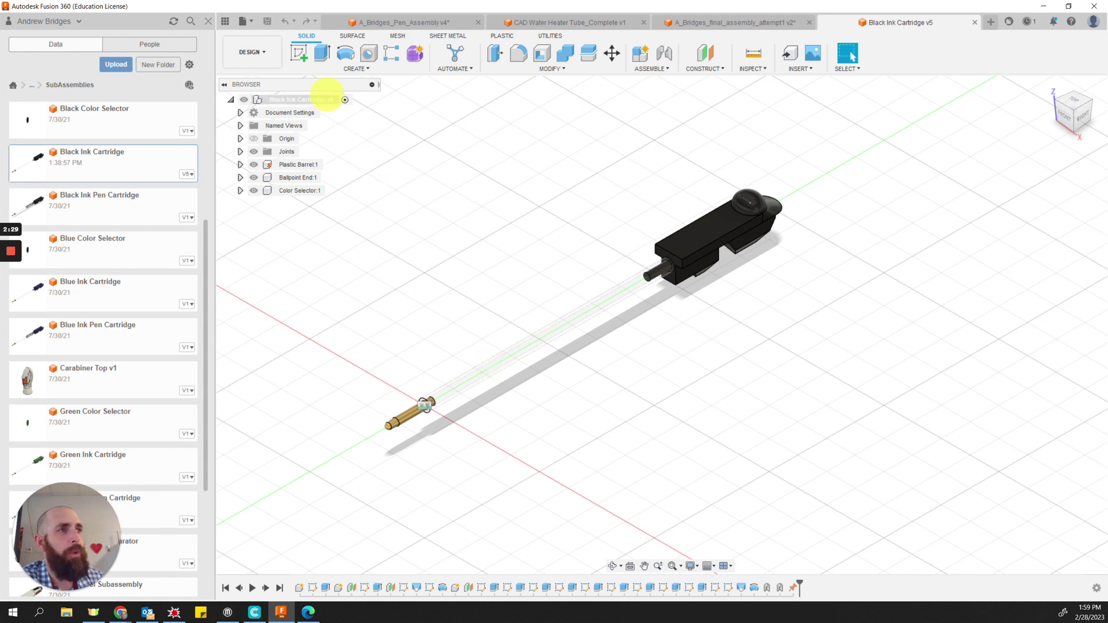
pyautogui.click(250, 21)
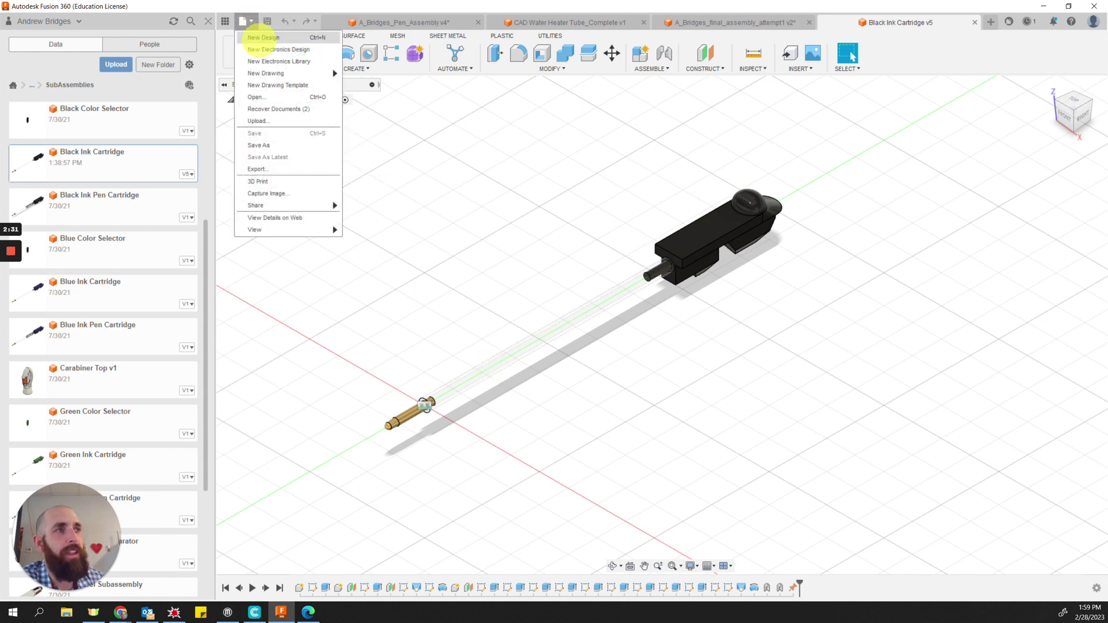
pyautogui.moveTo(270, 72)
pyautogui.click(367, 74)
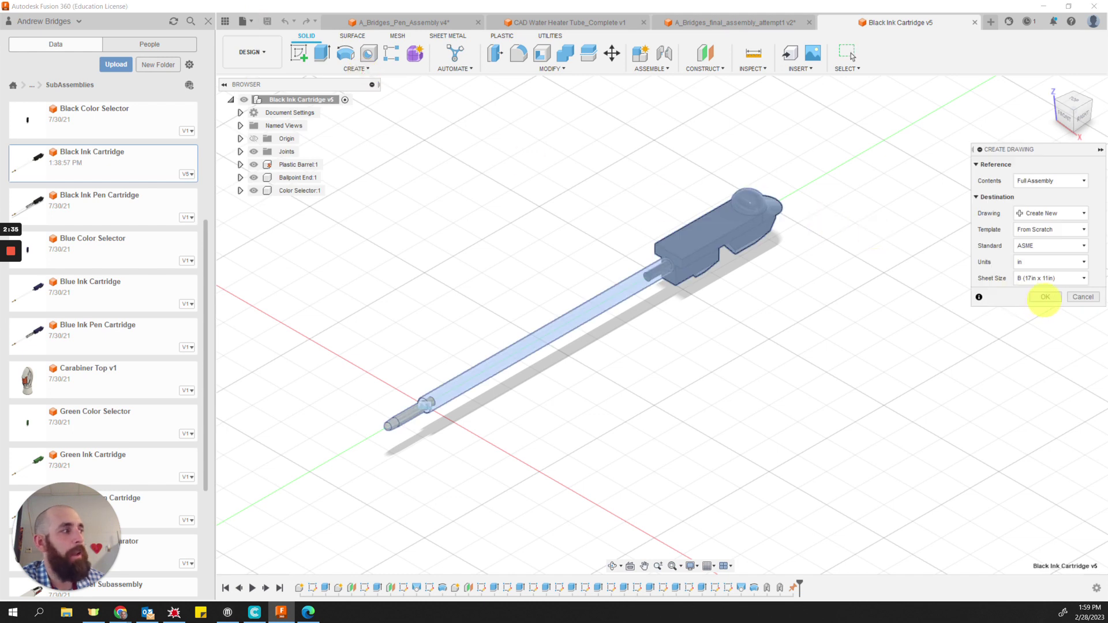
pyautogui.click(1045, 297)
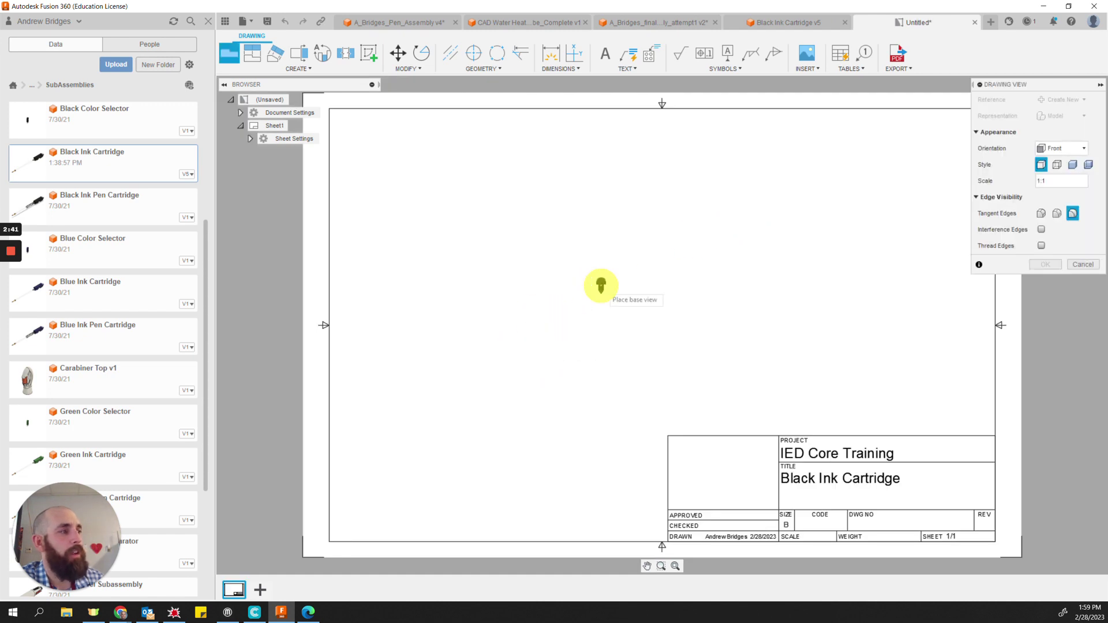
pyautogui.click(1061, 148)
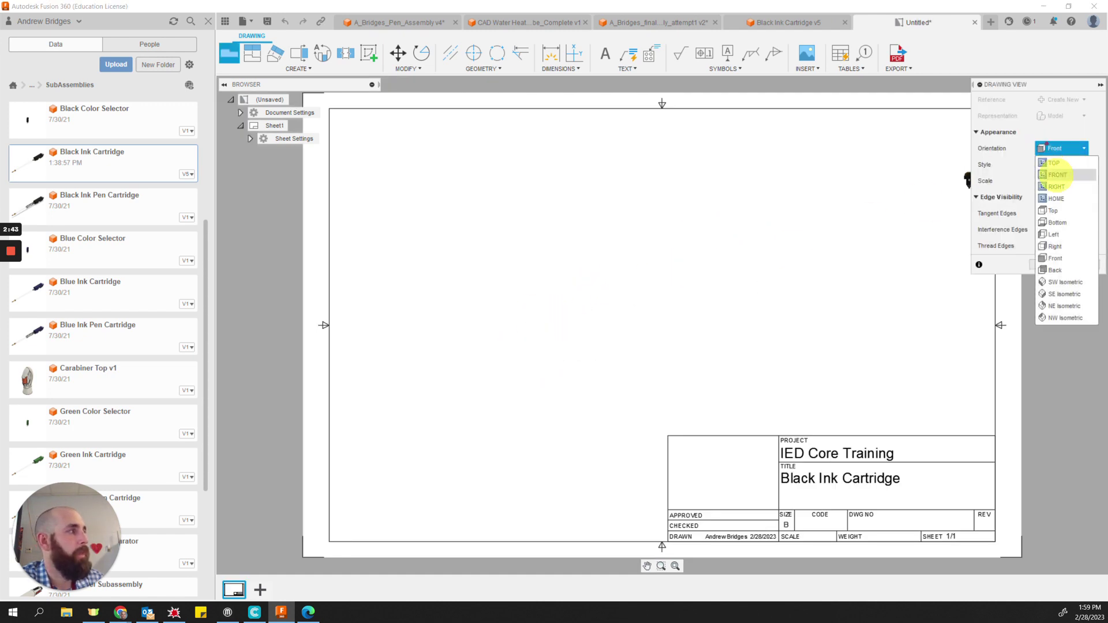
pyautogui.click(1059, 187)
pyautogui.click(656, 295)
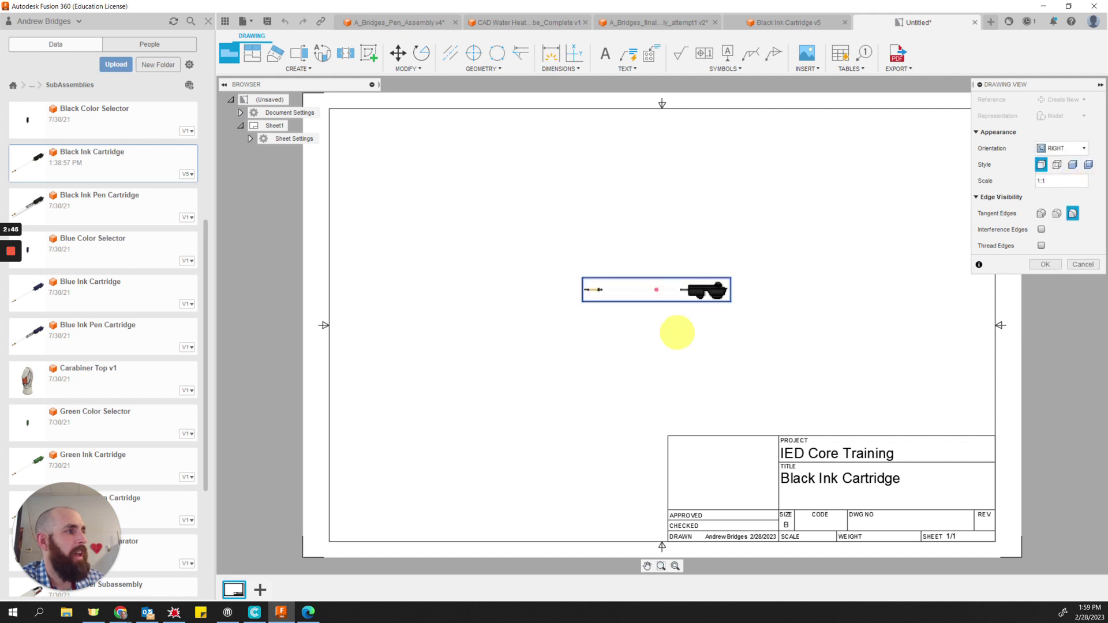
pyautogui.scroll(2, 653, 329)
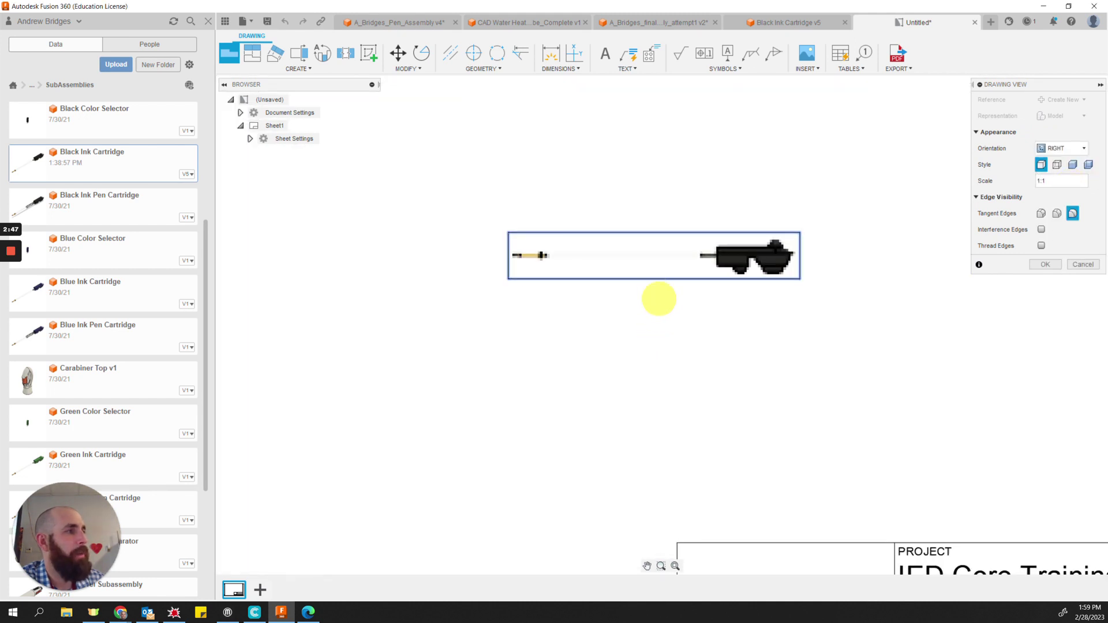
pyautogui.scroll(-1, 657, 295)
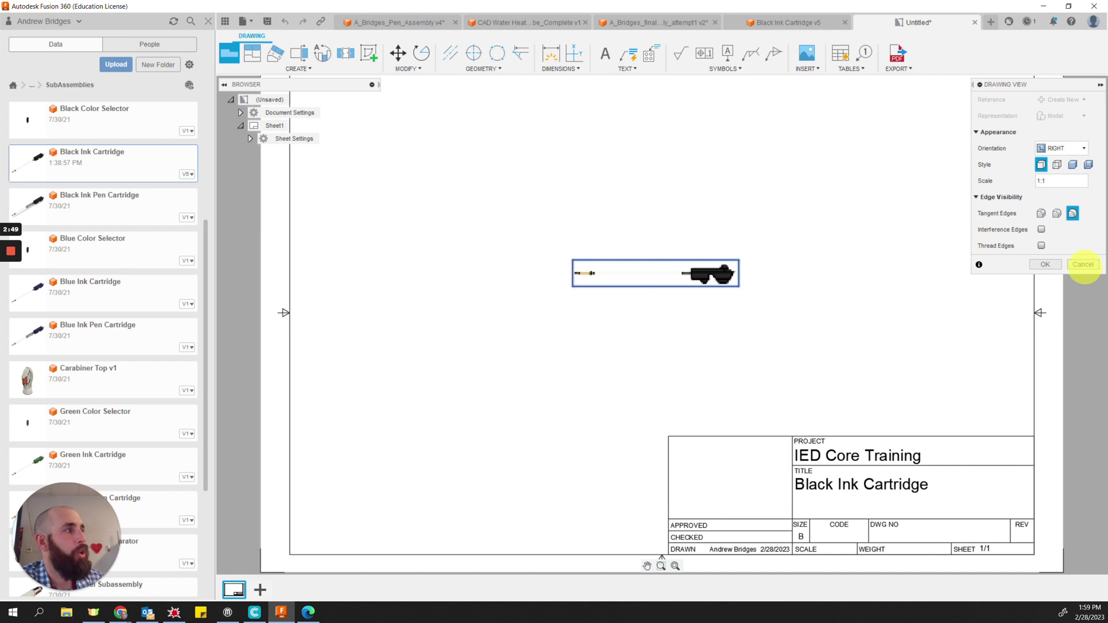
pyautogui.click(1083, 265)
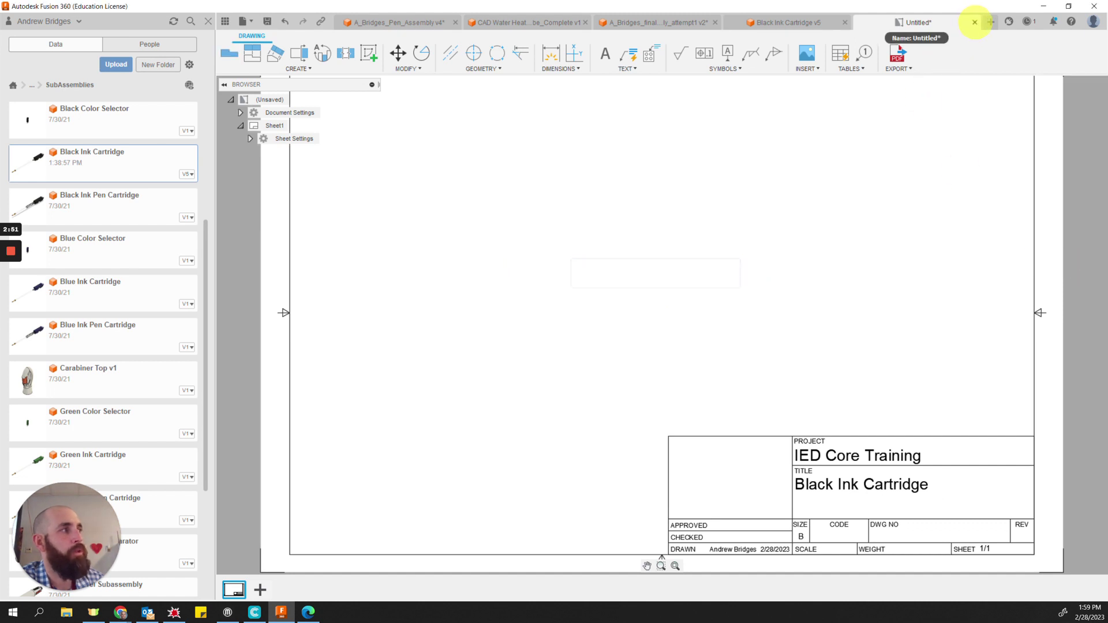
pyautogui.click(975, 22)
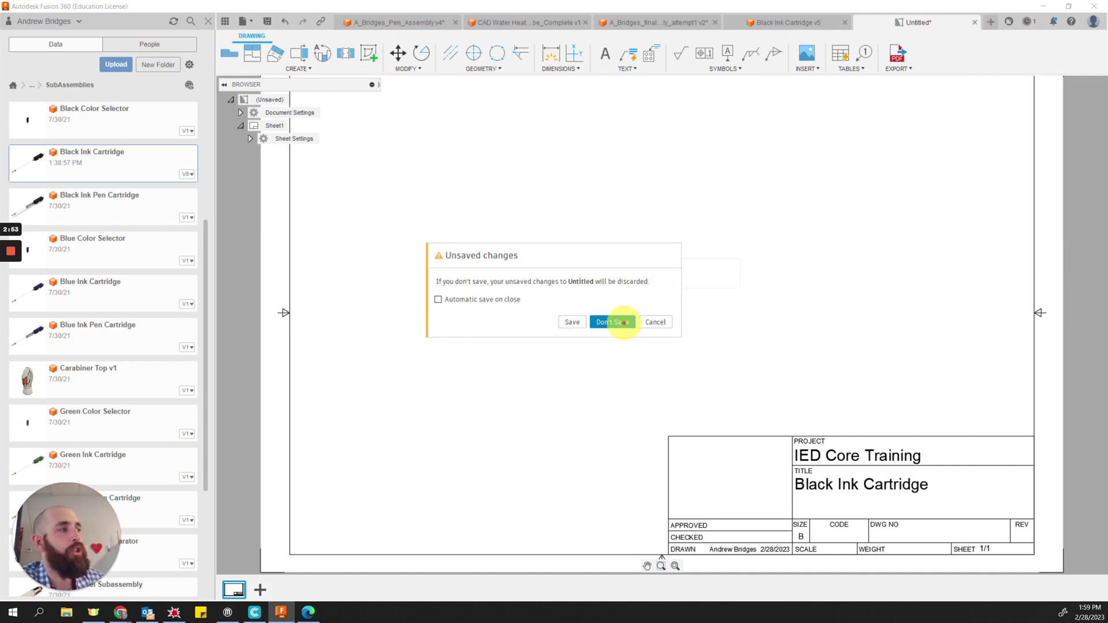
pyautogui.click(622, 322)
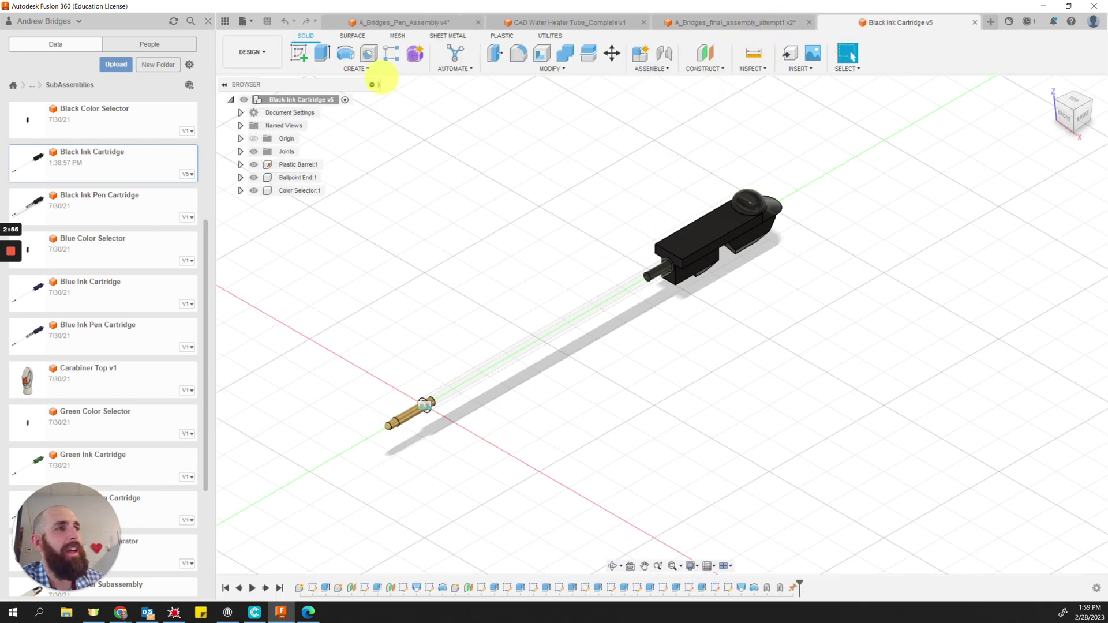
# Start a new drawing from the animation via File > New Drawing > From Animation.
pyautogui.click(248, 22)
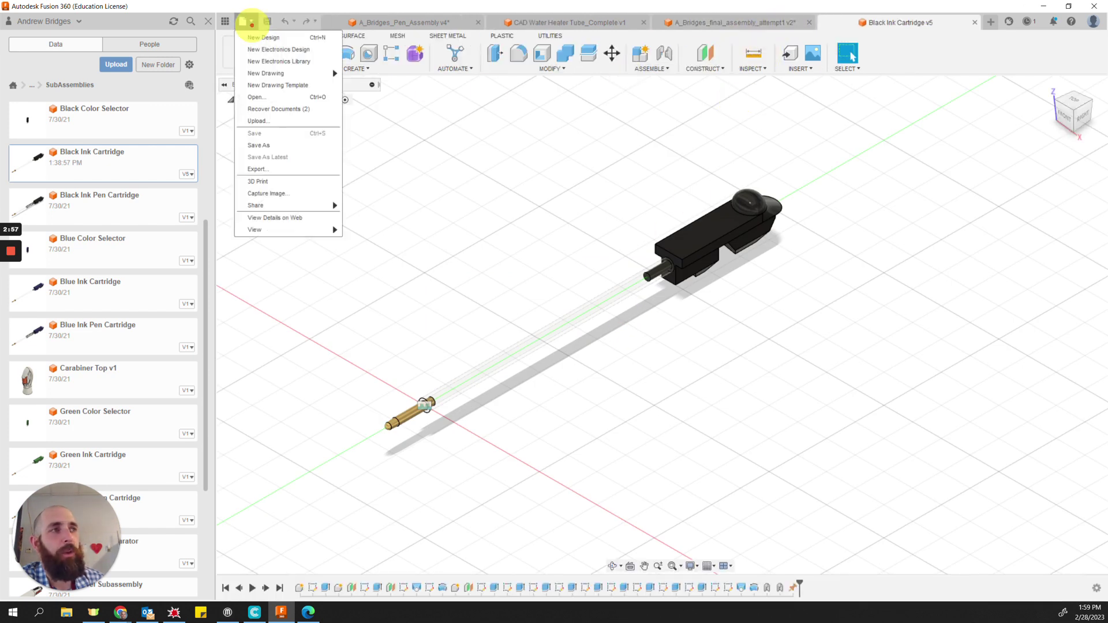
pyautogui.moveTo(266, 74)
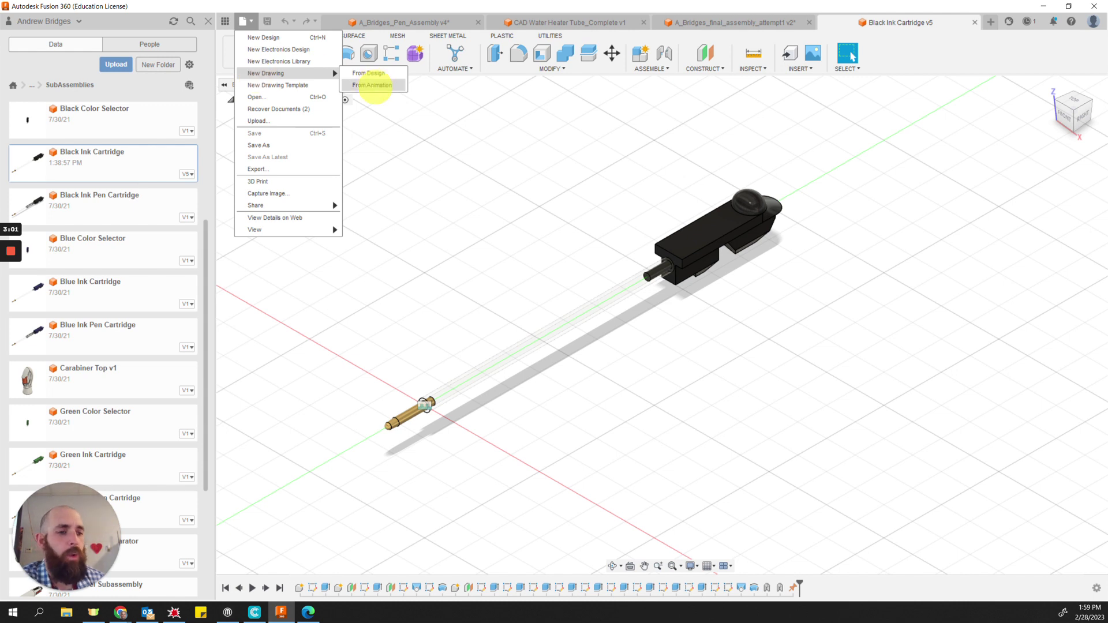
pyautogui.click(372, 85)
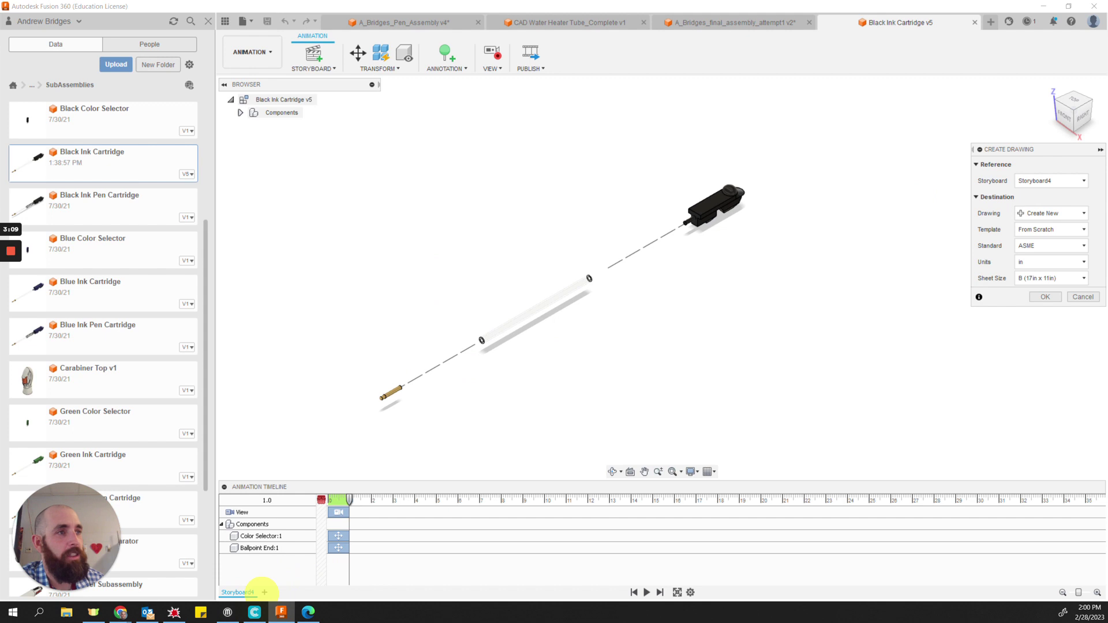
# Switch to the Design workspace and back to Animation, then start a new storyboard.
pyautogui.click(256, 52)
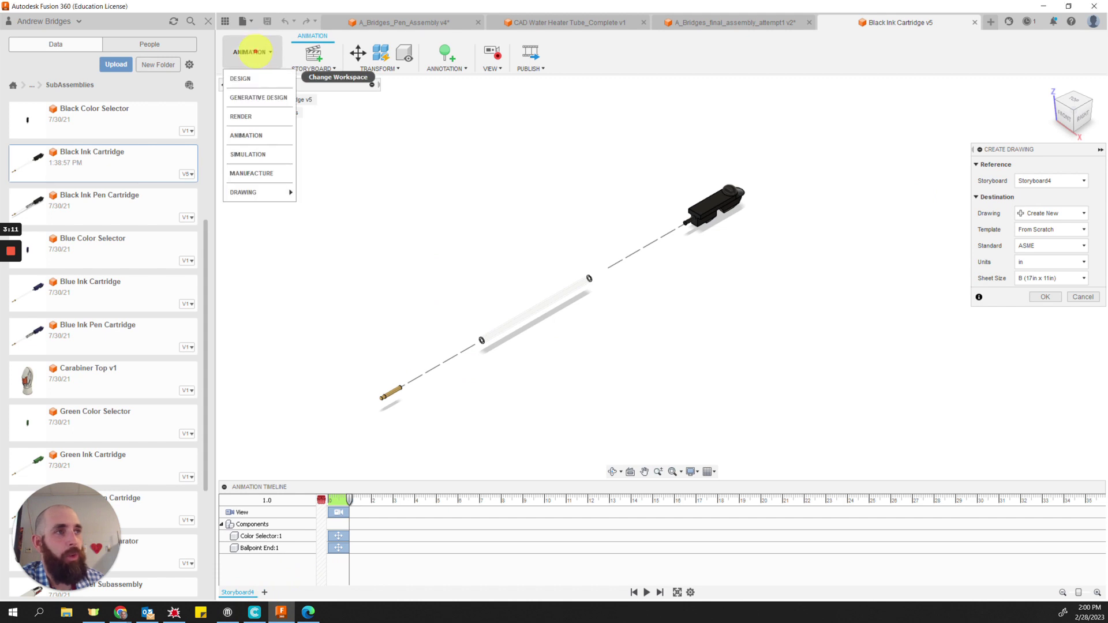
pyautogui.click(254, 81)
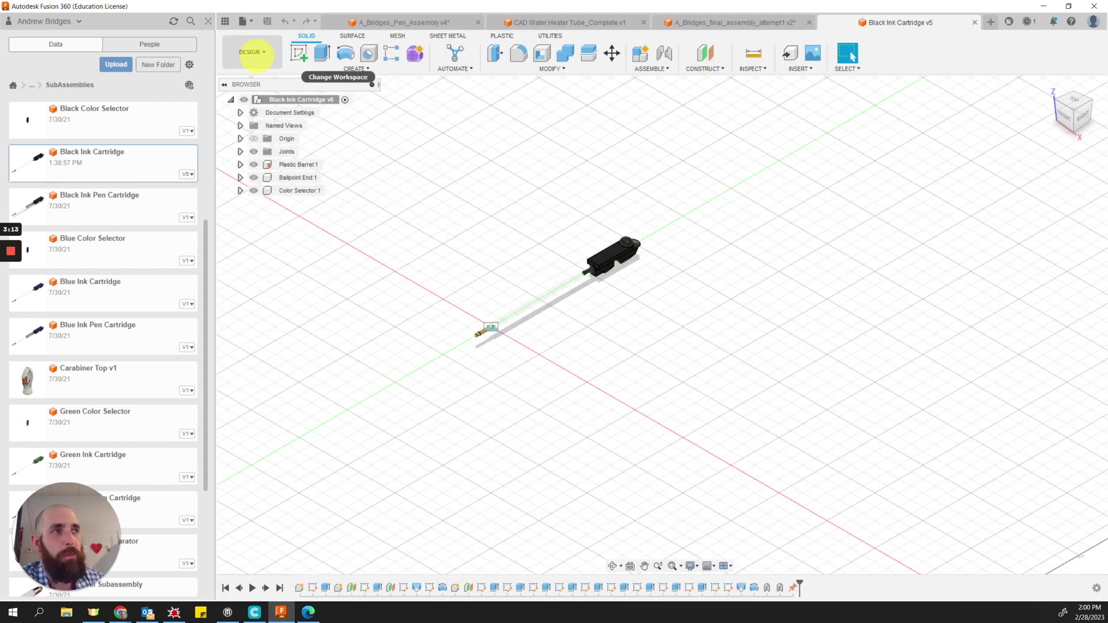
pyautogui.click(252, 52)
pyautogui.click(254, 135)
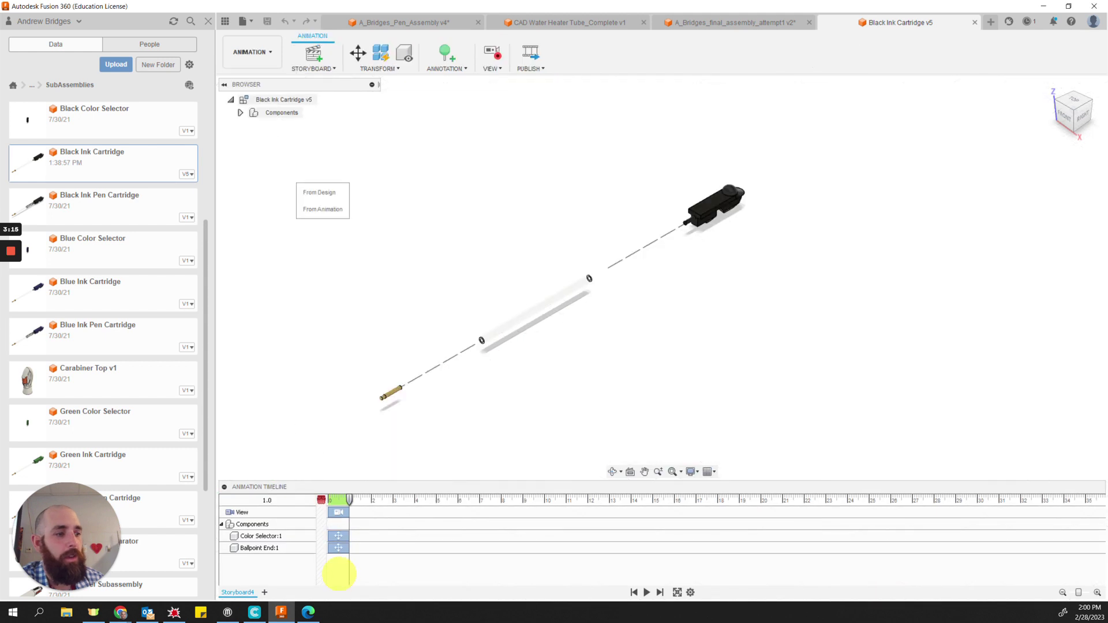
pyautogui.click(263, 592)
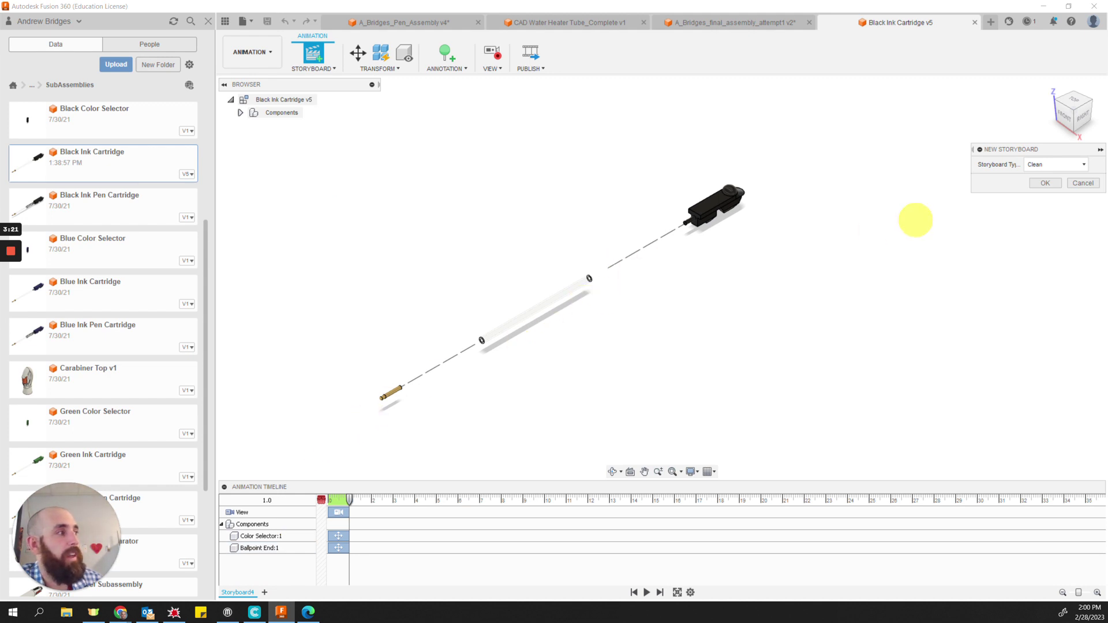
# Create the clean Storyboard5 and zoom out so the whole pen shows.
pyautogui.click(1045, 183)
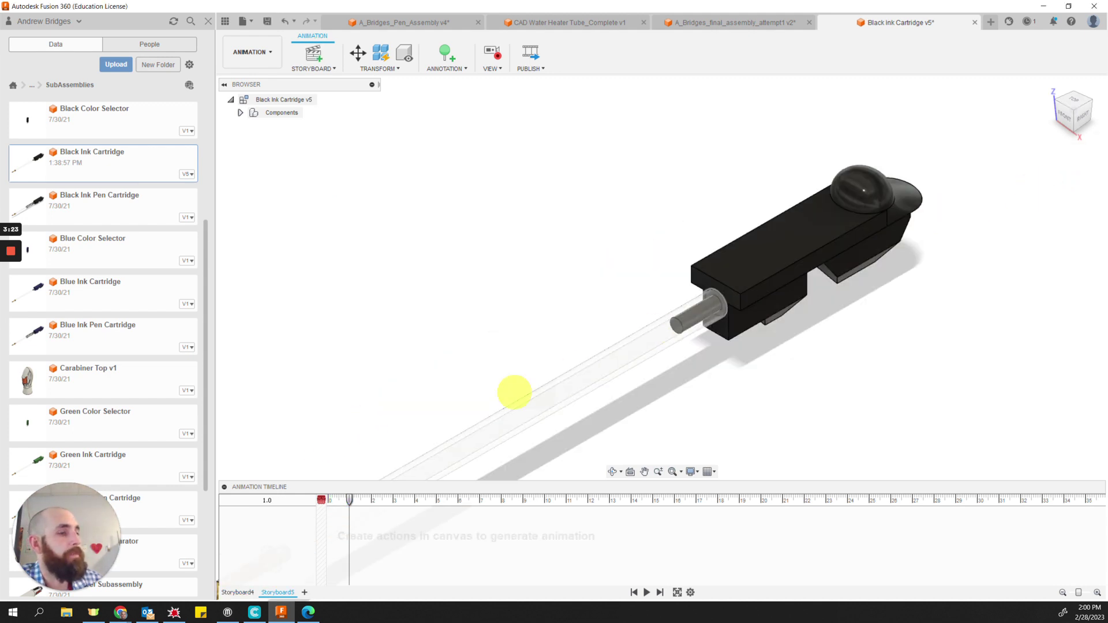
pyautogui.scroll(-5, 488, 396)
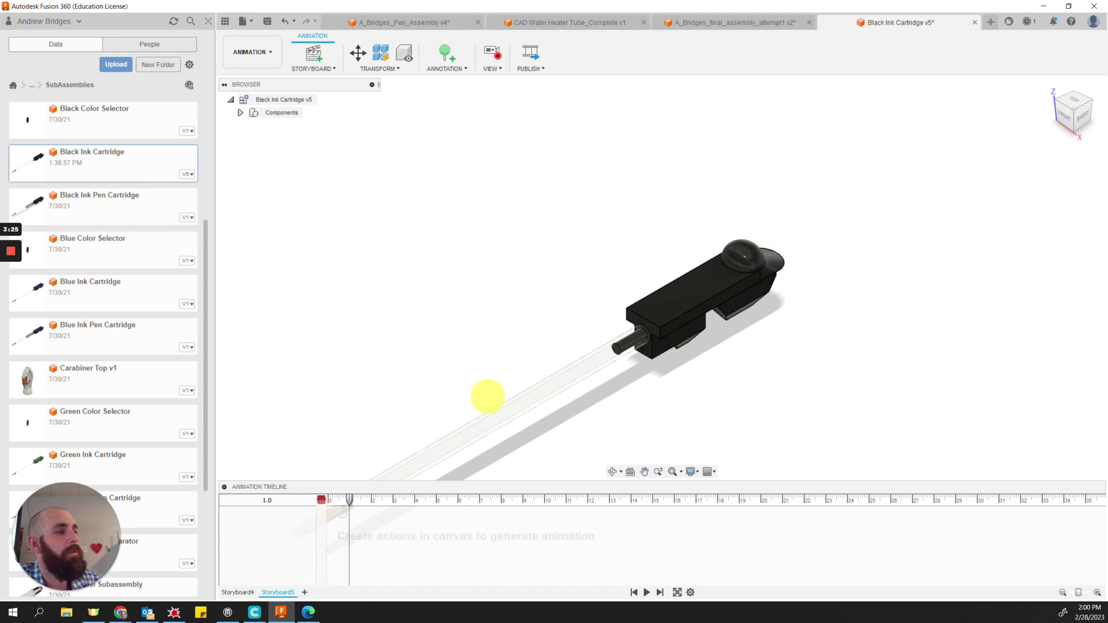
pyautogui.moveTo(497, 396); pyautogui.dragTo(597, 260, button='middle')
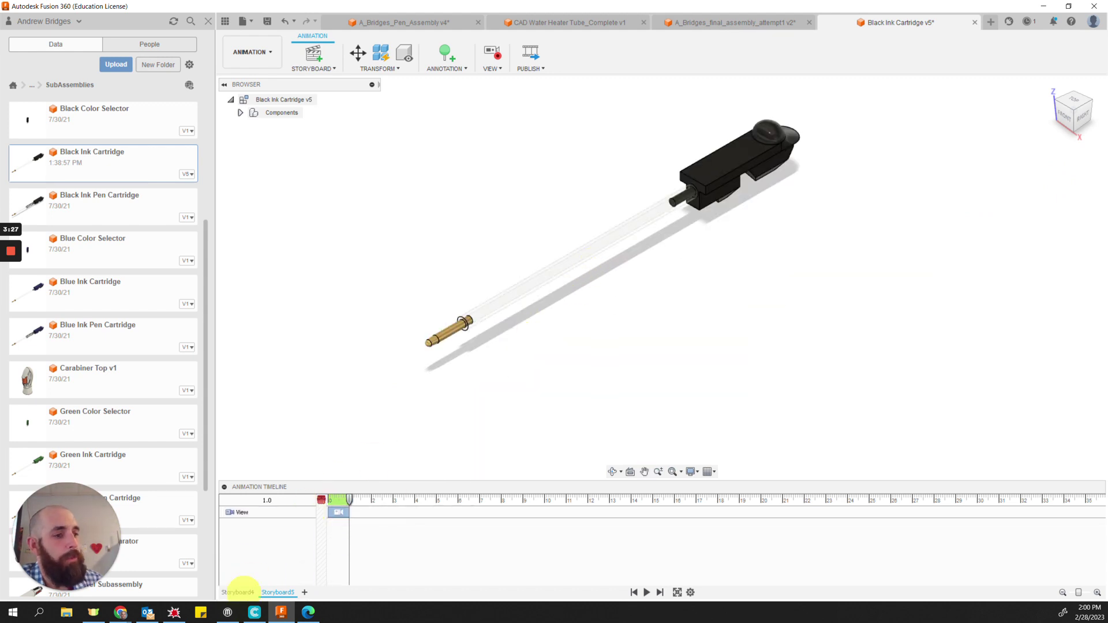
# Delete the old Storyboard4 and pan to reposition the pen.
pyautogui.rightClick(241, 592)
pyautogui.click(264, 581)
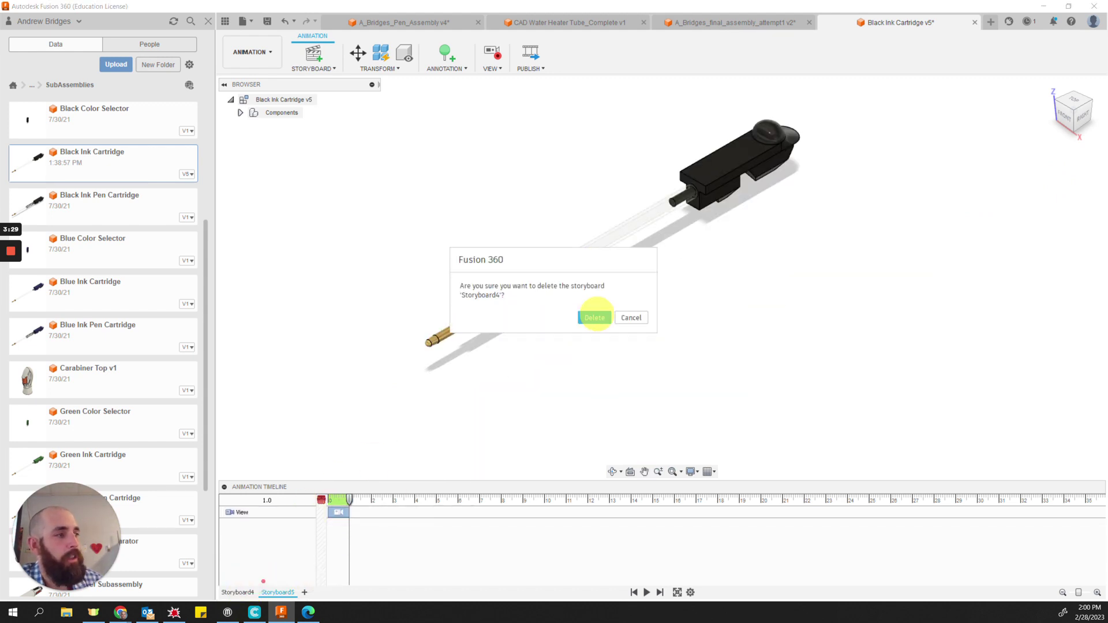
pyautogui.click(594, 317)
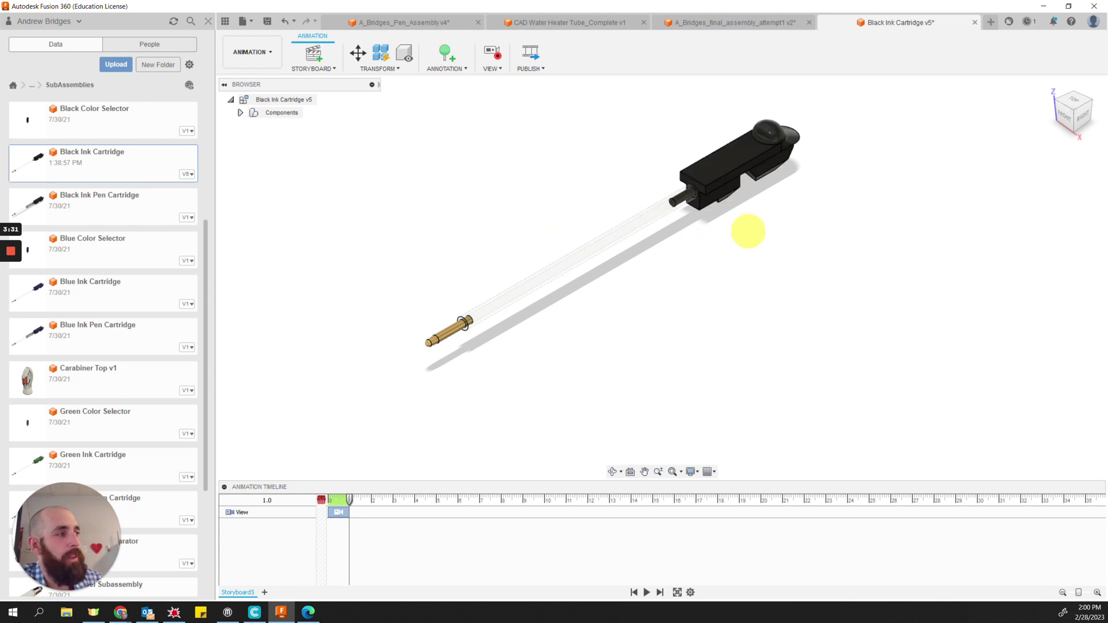
pyautogui.moveTo(750, 230); pyautogui.dragTo(710, 289, button='middle')
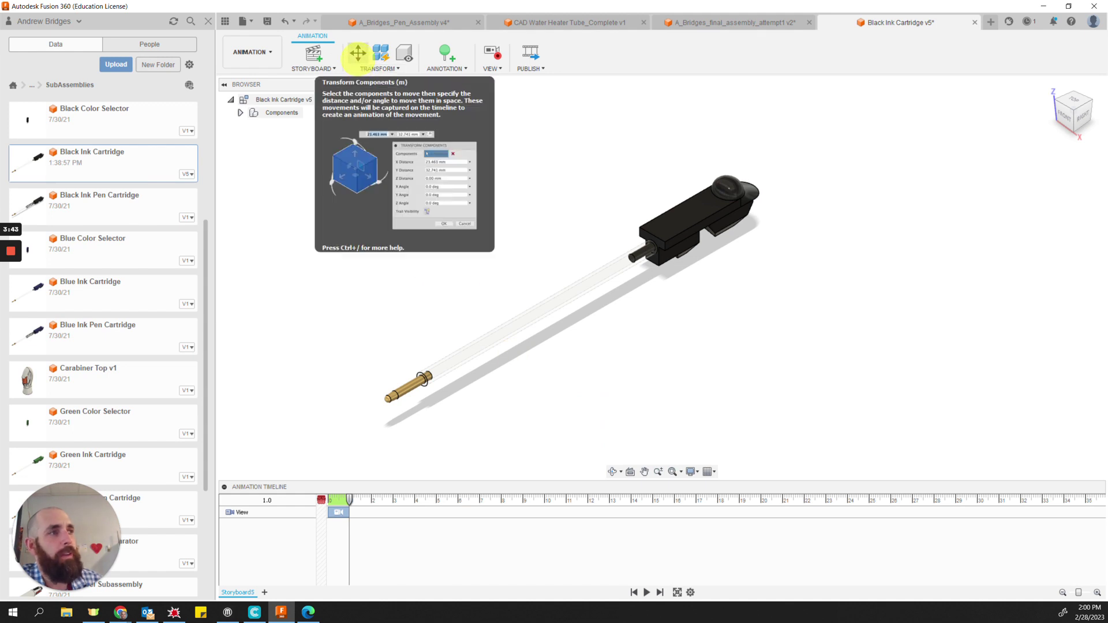
# Move Color Selector:1 1.393 in along Y with Transform Components and re-centre the view.
pyautogui.click(358, 53)
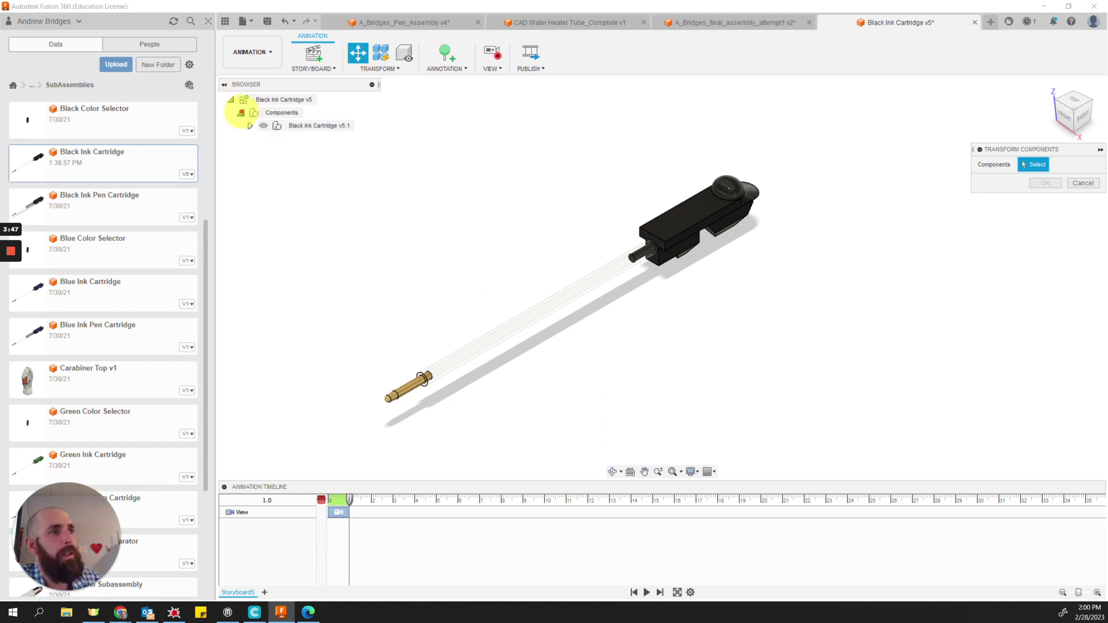
pyautogui.click(250, 124)
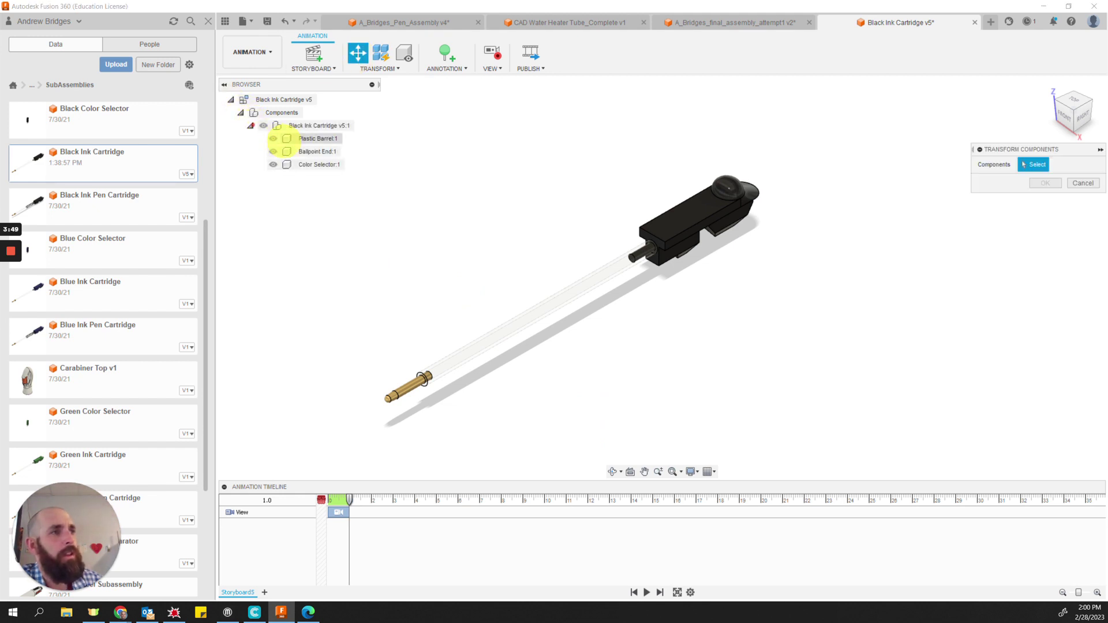
pyautogui.click(675, 222)
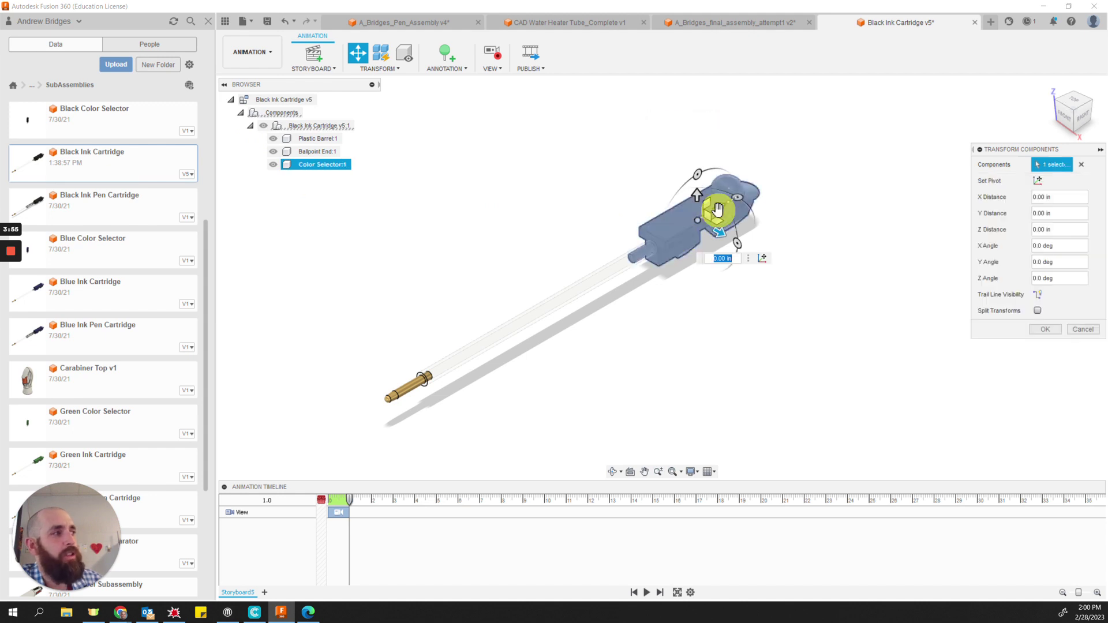
pyautogui.moveTo(719, 209); pyautogui.dragTo(872, 124)
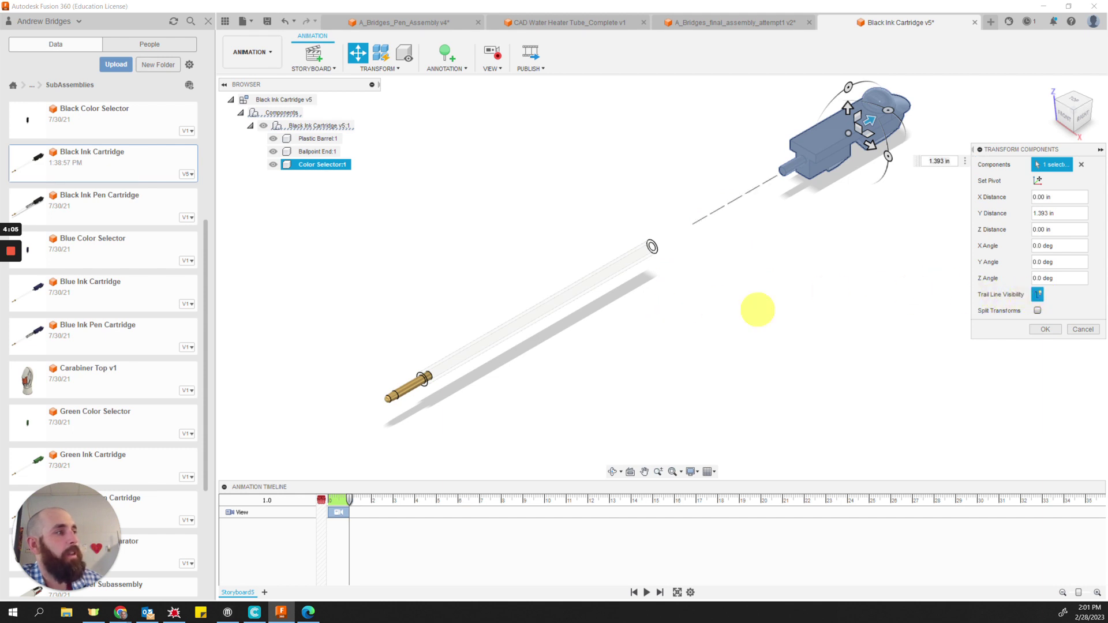
pyautogui.click(1046, 329)
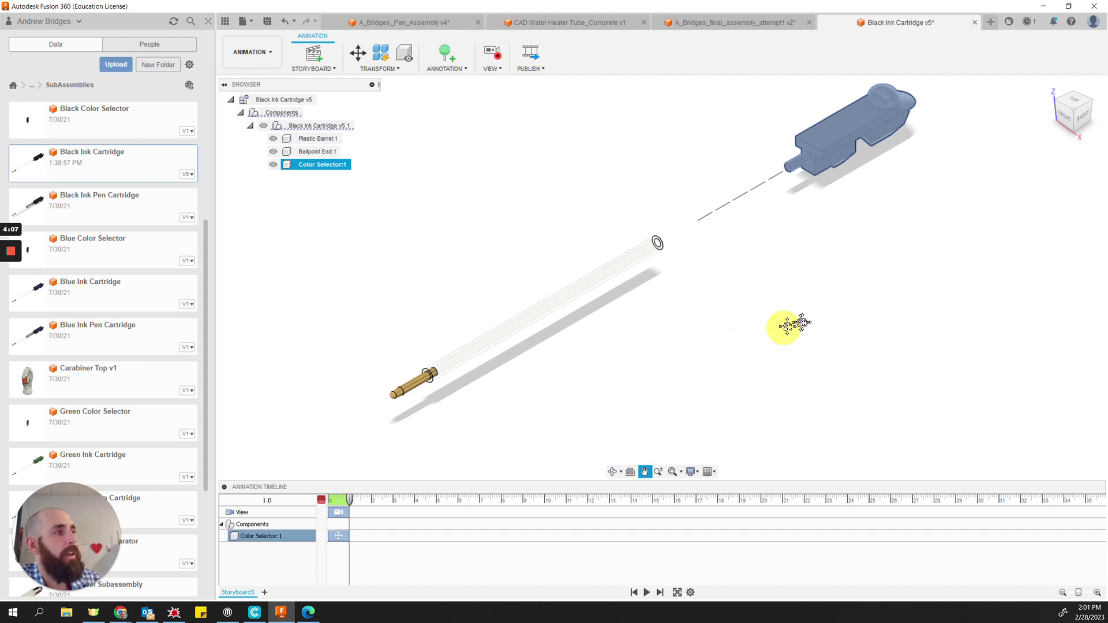
pyautogui.scroll(-2, 791, 324)
pyautogui.moveTo(780, 311); pyautogui.dragTo(715, 292, button='middle')
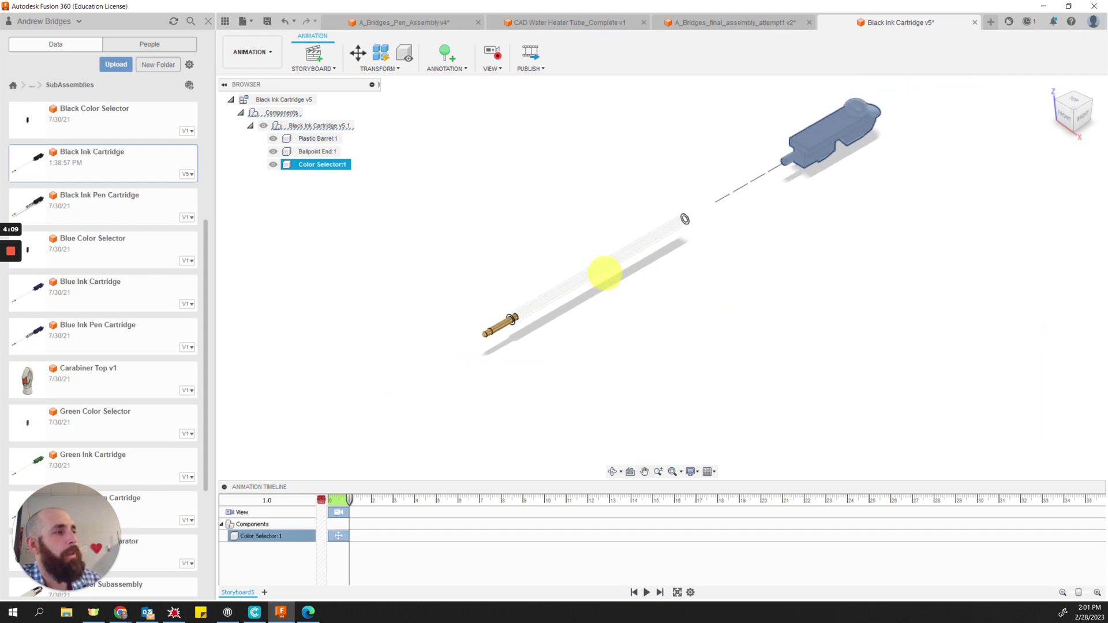
pyautogui.click(423, 164)
pyautogui.click(358, 54)
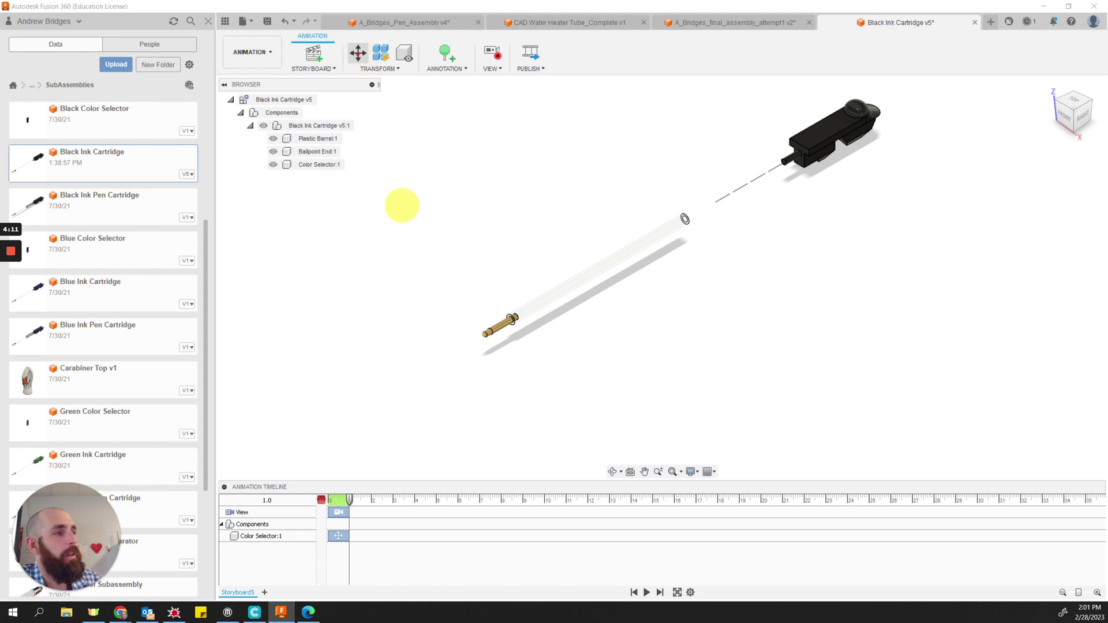
# Drag Ballpoint End:1 to Y -1.5481 in and finish the component transform.
pyautogui.click(498, 328)
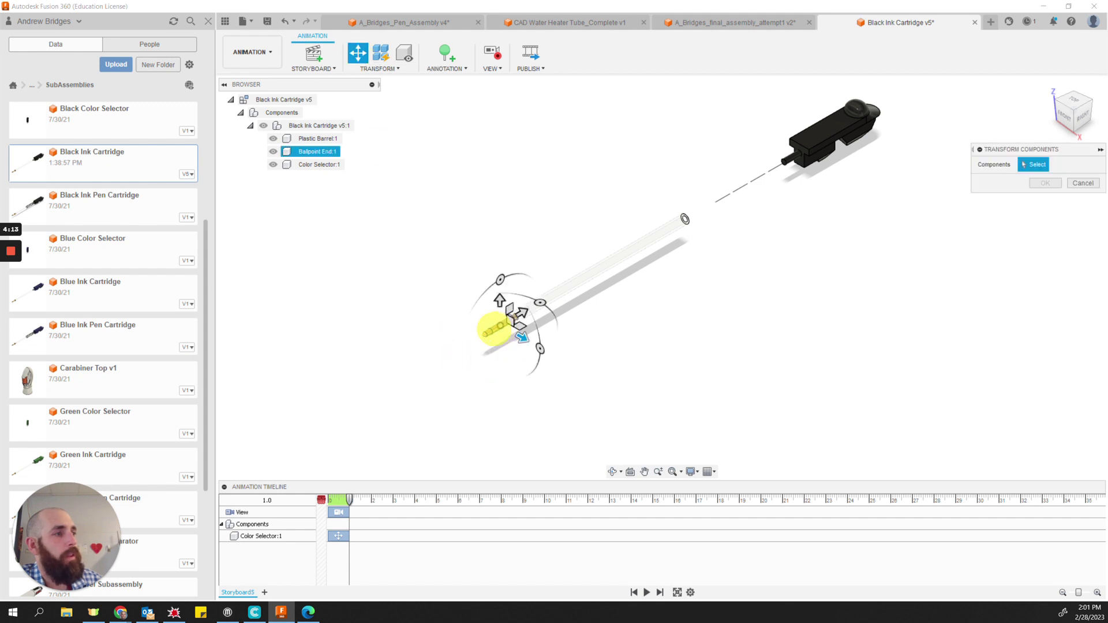
pyautogui.moveTo(522, 312); pyautogui.dragTo(391, 381)
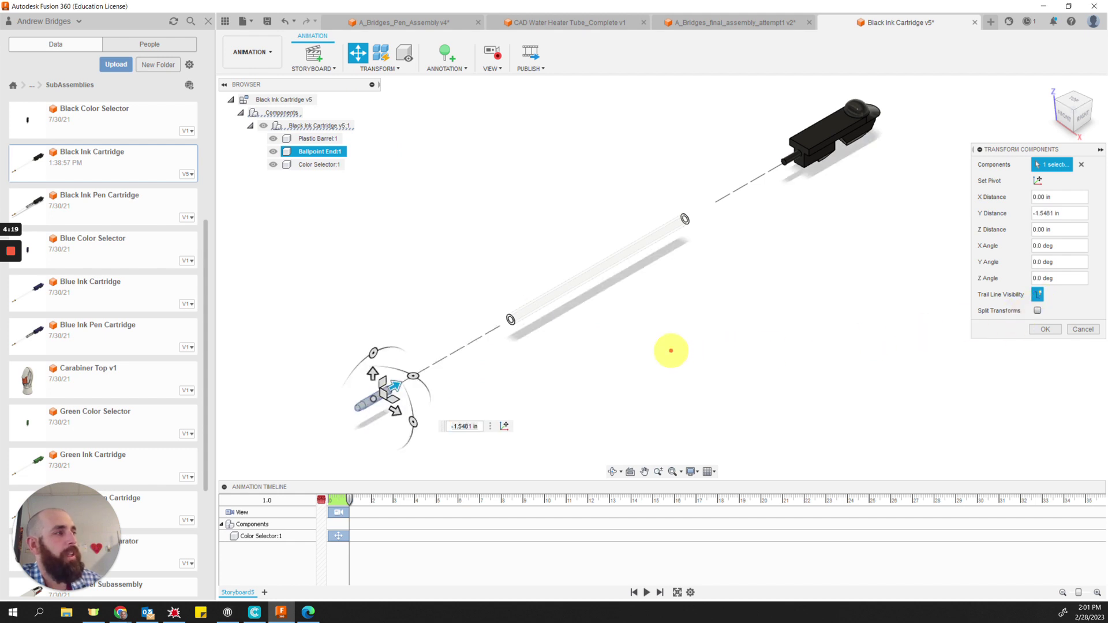
pyautogui.click(668, 349)
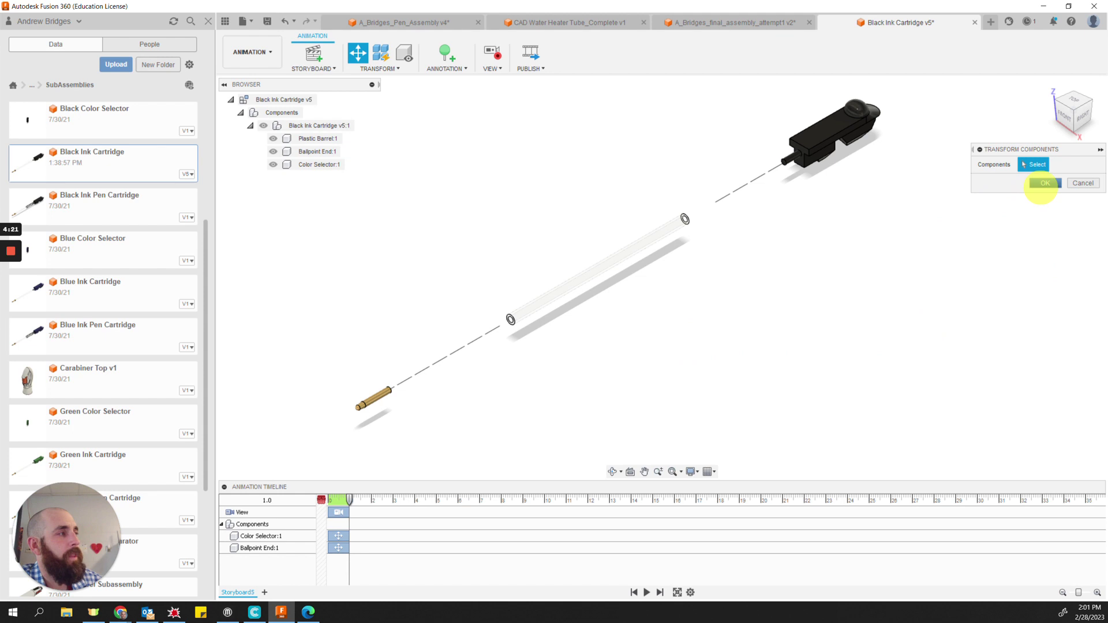
pyautogui.click(1043, 184)
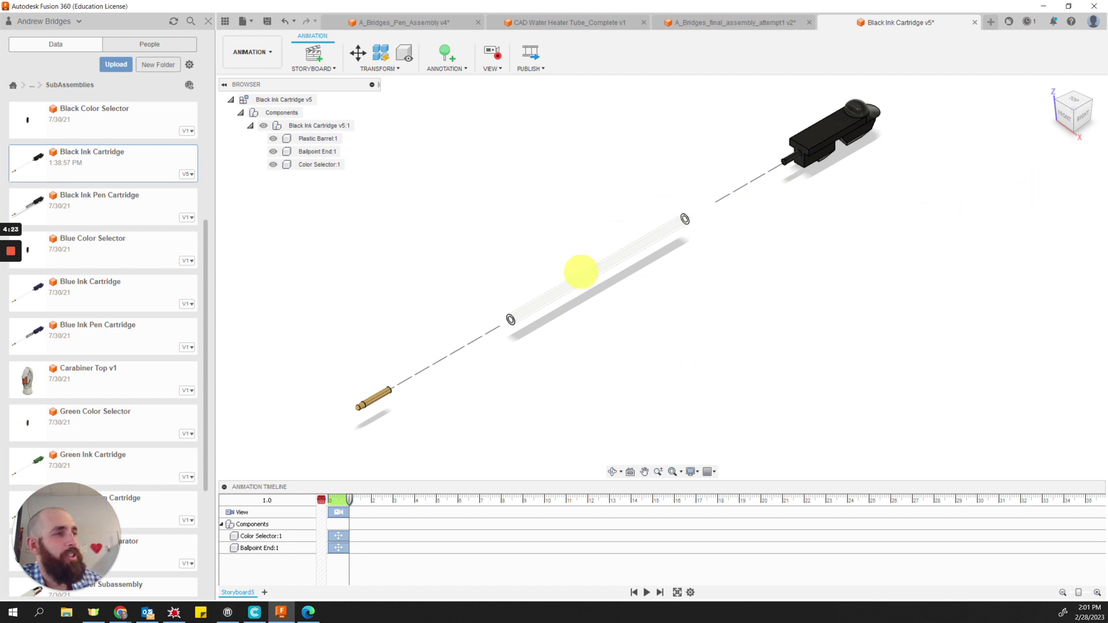
pyautogui.click(550, 302)
pyautogui.click(557, 358)
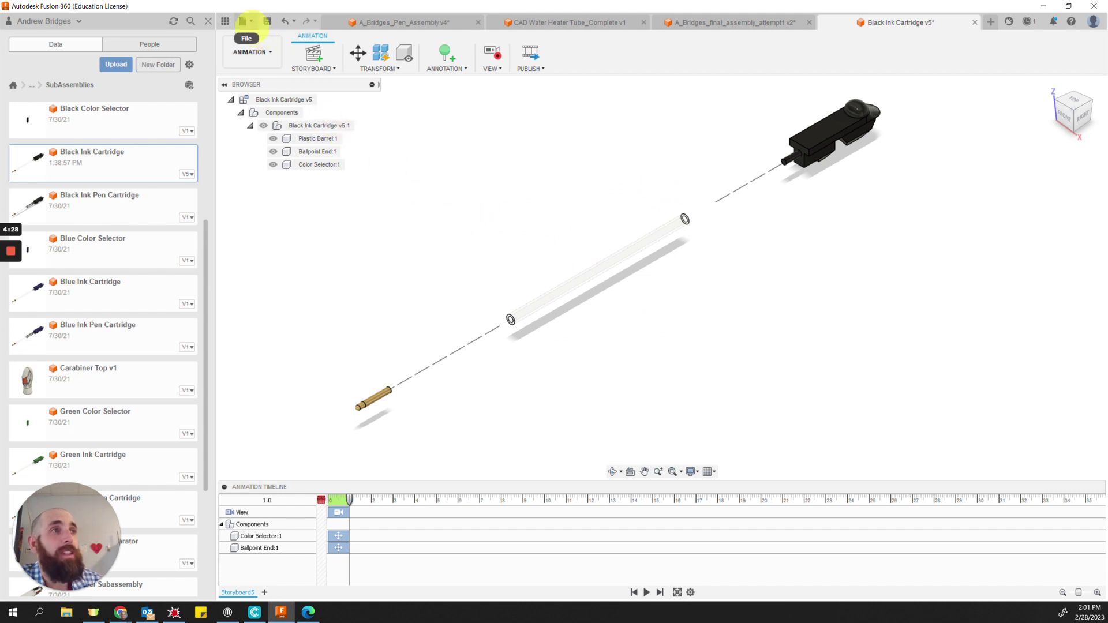
# Create a B-size ASME inch drawing from Storyboard5 via New Drawing From Animation.
pyautogui.click(250, 22)
pyautogui.moveTo(261, 74)
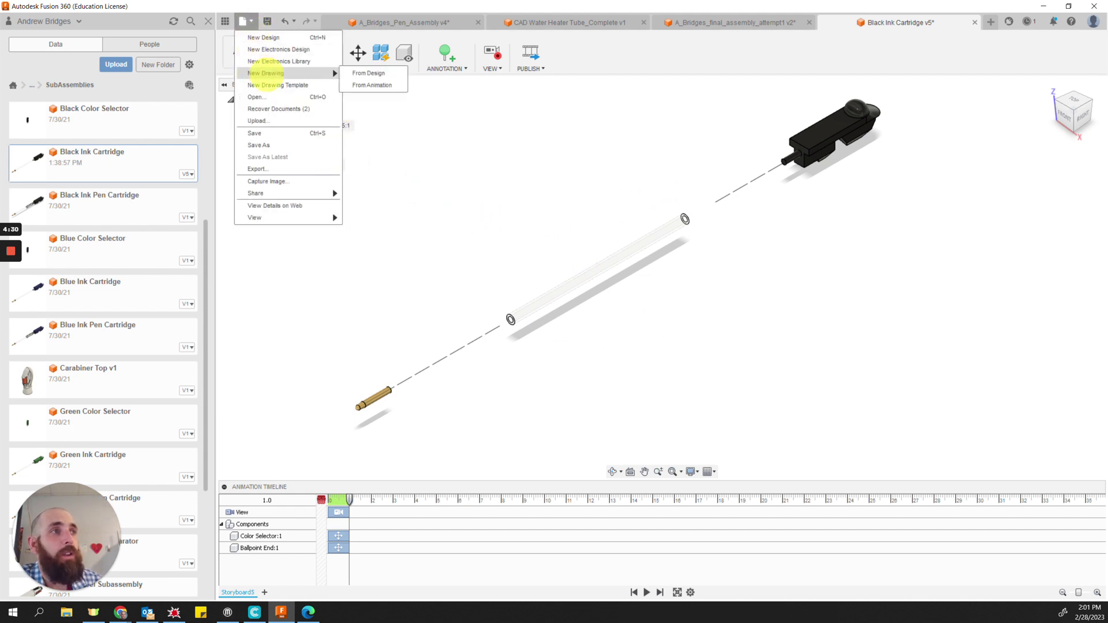
pyautogui.click(373, 84)
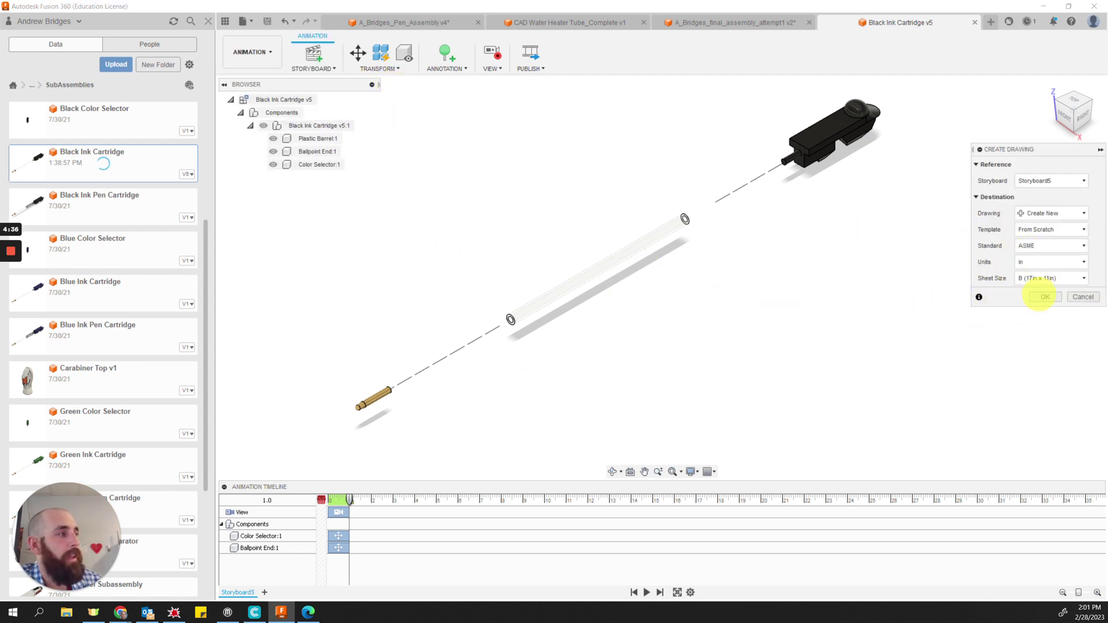
pyautogui.click(1044, 296)
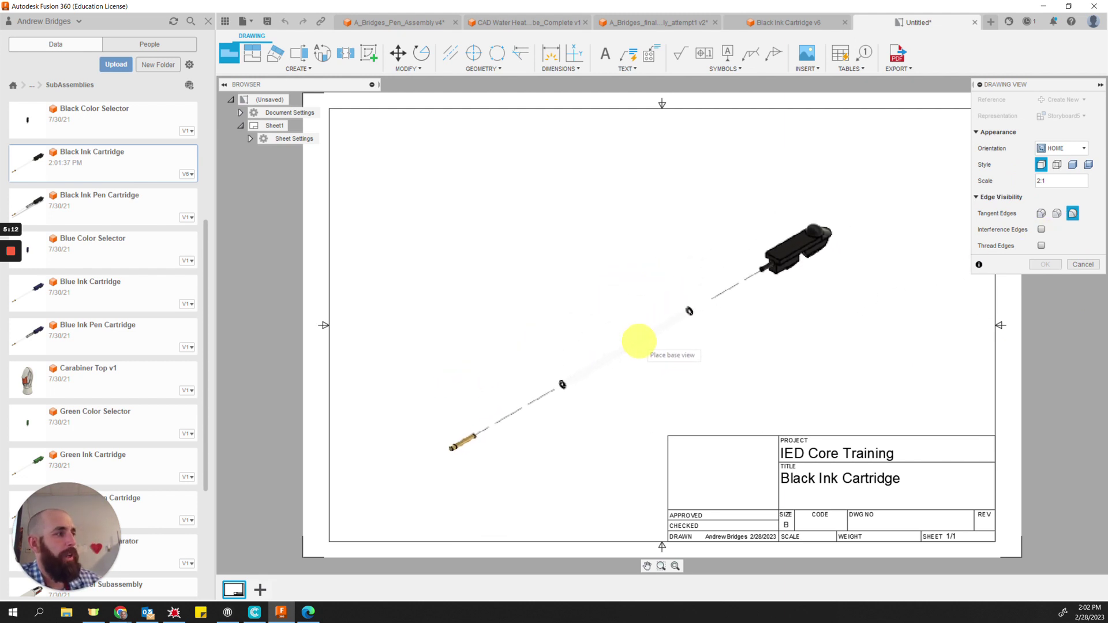
# Place and confirm the 2:1 exploded base view, then pan the sheet slightly.
pyautogui.click(639, 340)
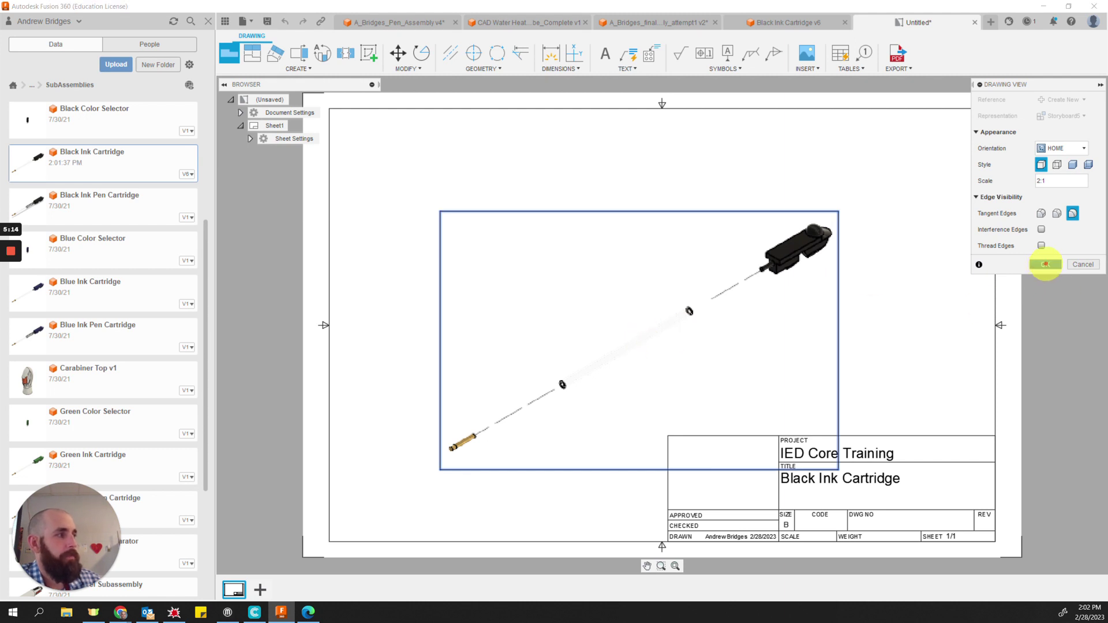
pyautogui.click(1046, 264)
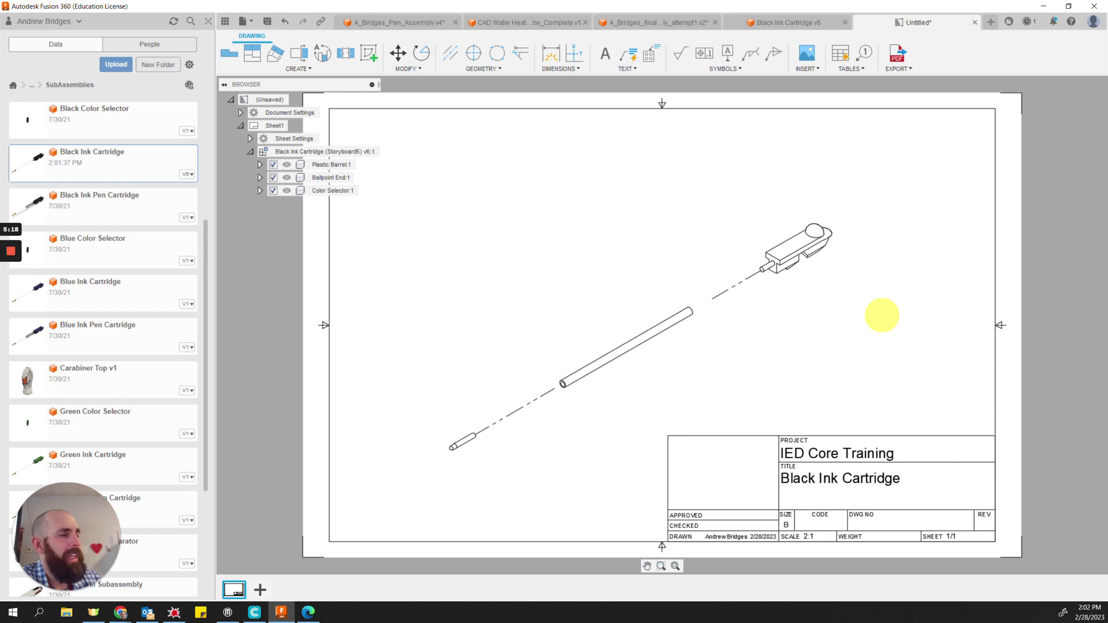
pyautogui.moveTo(1002, 317); pyautogui.dragTo(1074, 393, button='middle')
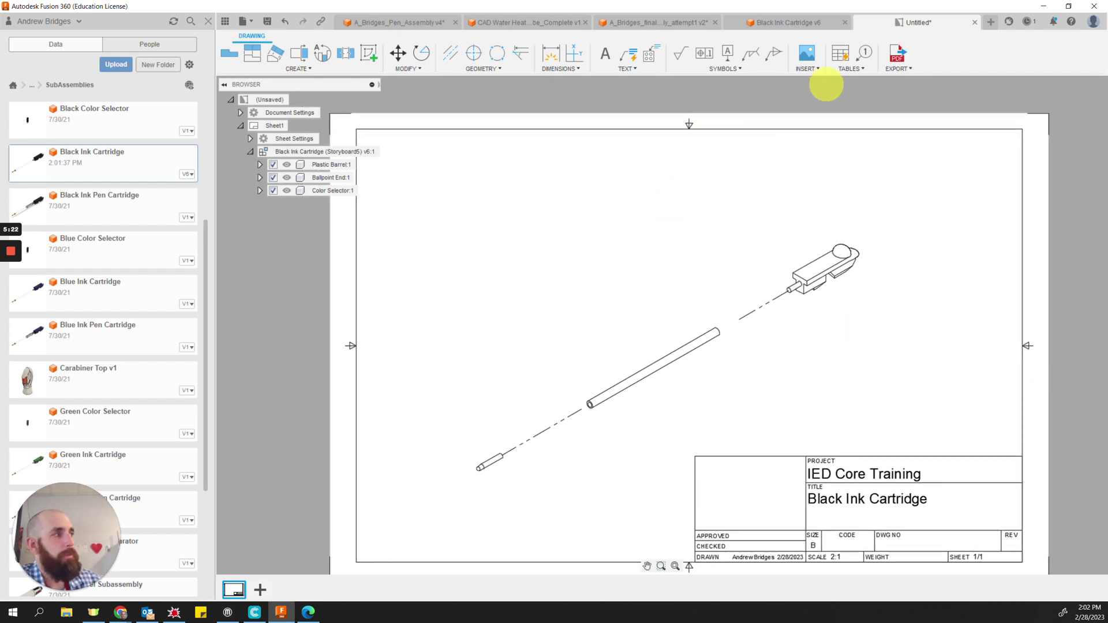
# Place a parts list table at the sheet's top-left corner, ballooning barrel, ballpoint end and colour selector 1–3.
pyautogui.click(850, 69)
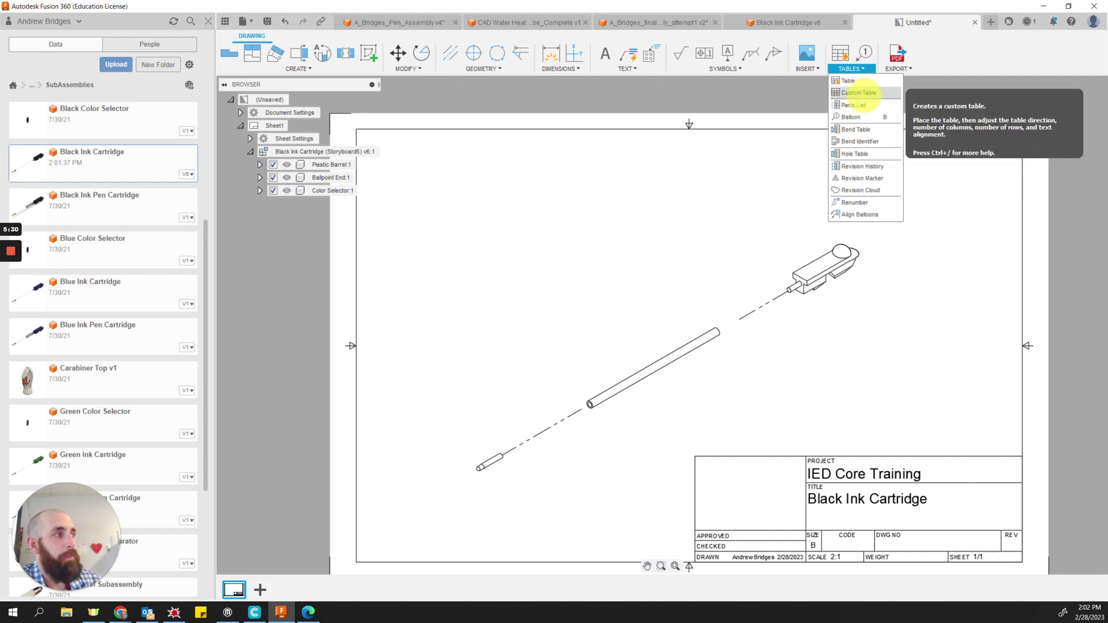
pyautogui.click(818, 87)
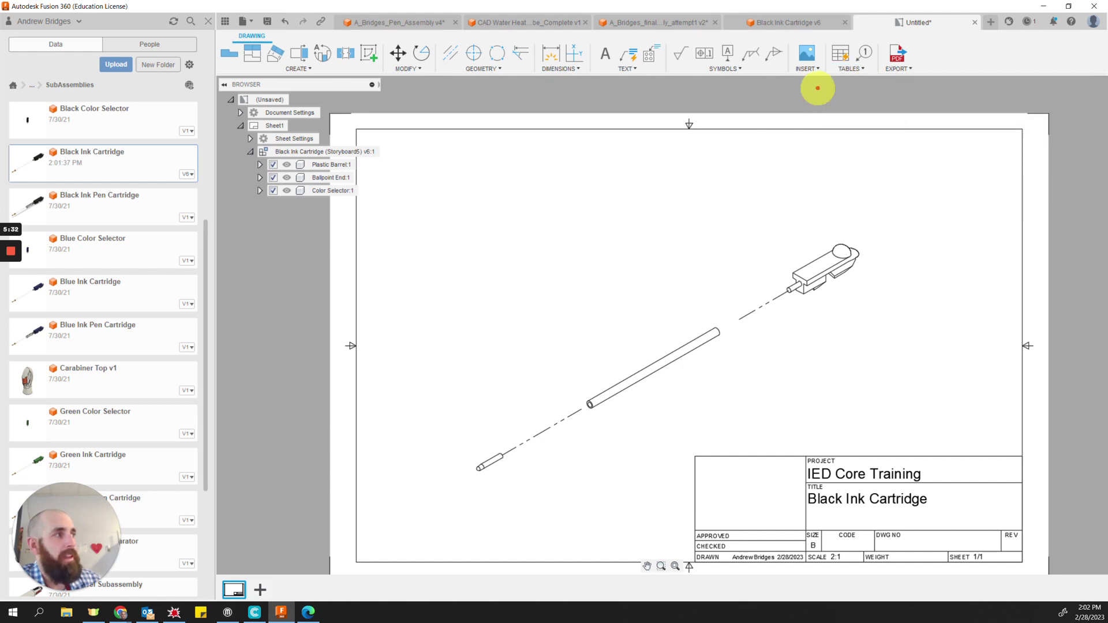
pyautogui.click(840, 54)
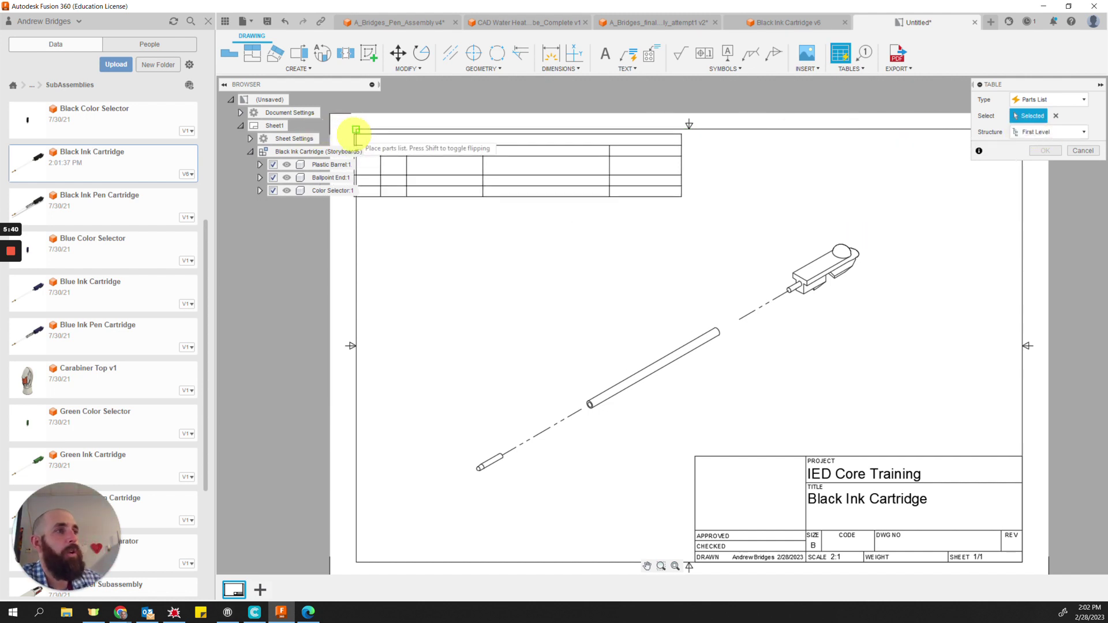
pyautogui.click(355, 131)
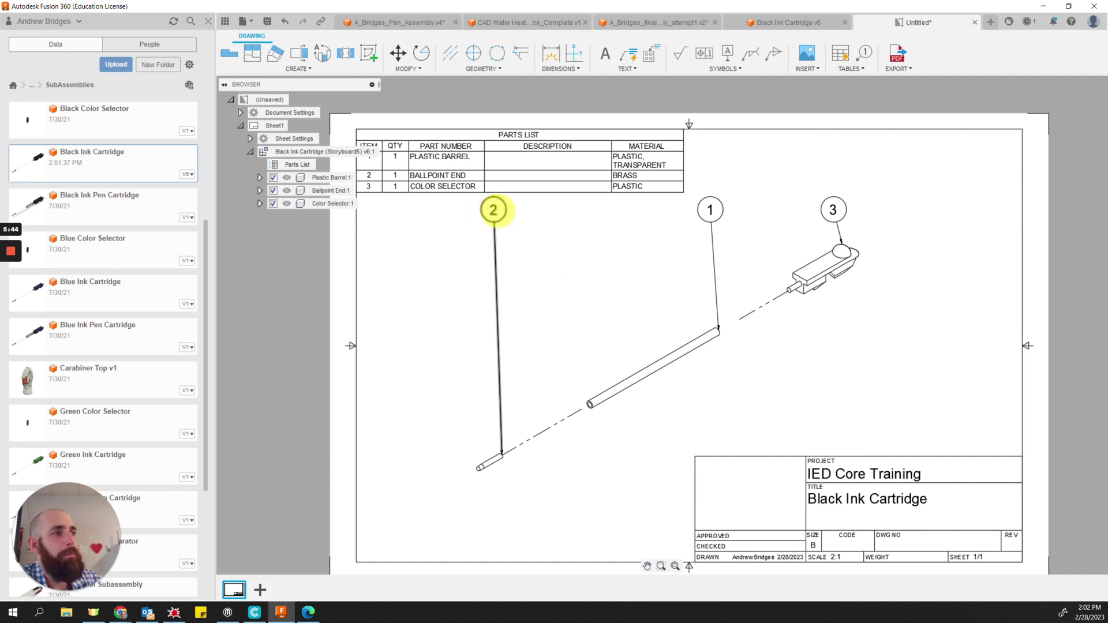
# Move balloons 2, 1 and 3 to new positions clear of the exploded parts.
pyautogui.moveTo(493, 209); pyautogui.dragTo(493, 303)
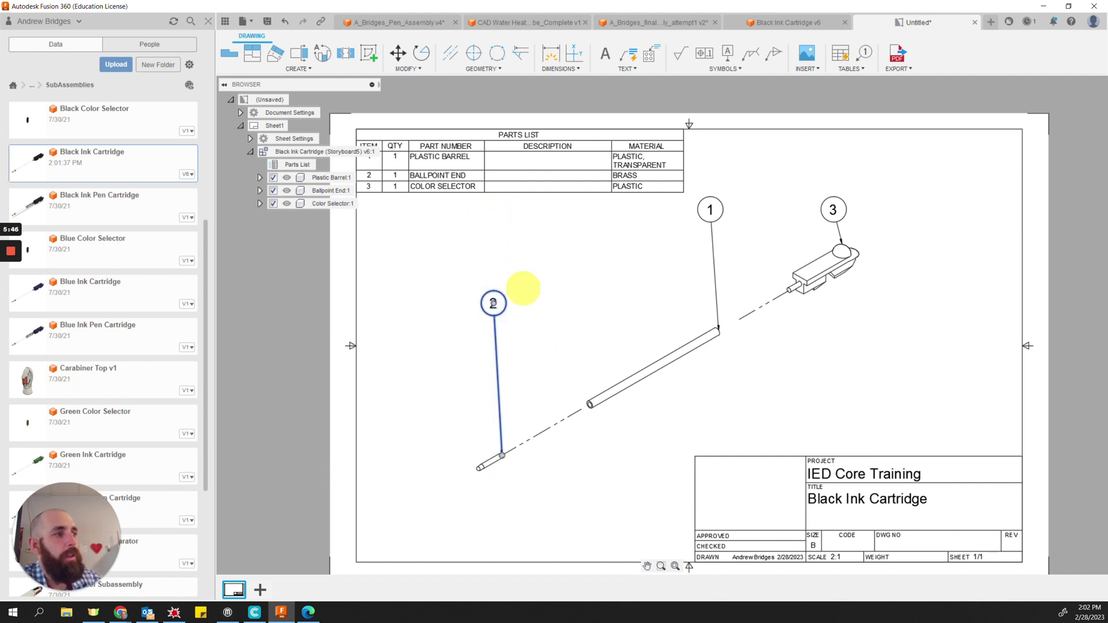
pyautogui.moveTo(711, 209); pyautogui.dragTo(710, 238)
pyautogui.moveTo(842, 238); pyautogui.dragTo(813, 260)
# Attach balloon 1's leader to the barrel and balloon 2's leader to the pen tip, nudging the view slightly.
pyautogui.click(715, 300)
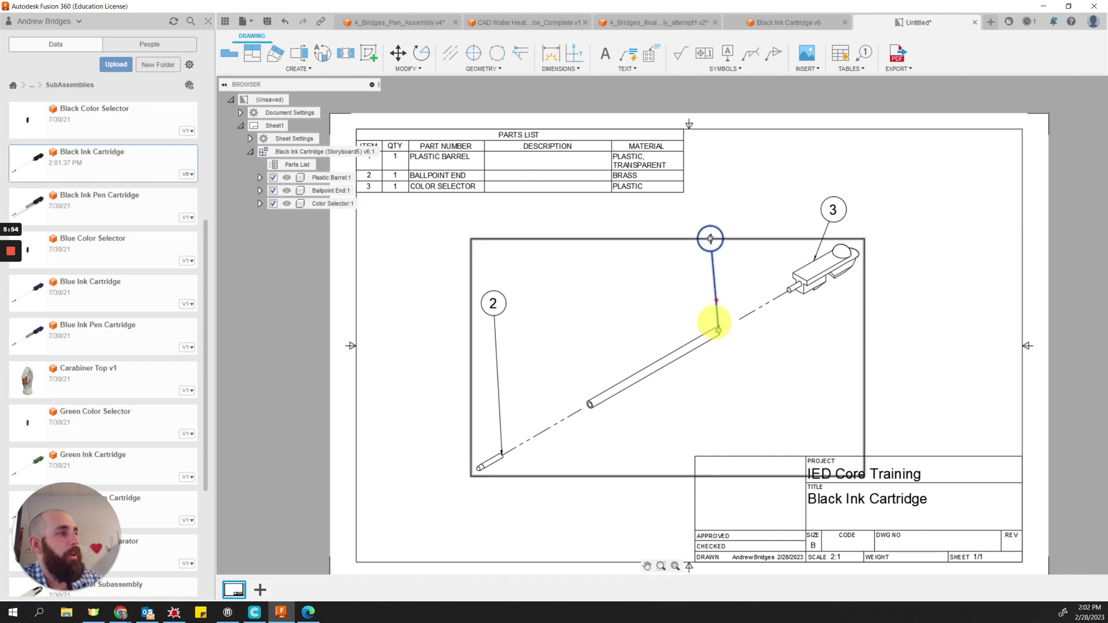
pyautogui.moveTo(718, 331); pyautogui.dragTo(652, 365)
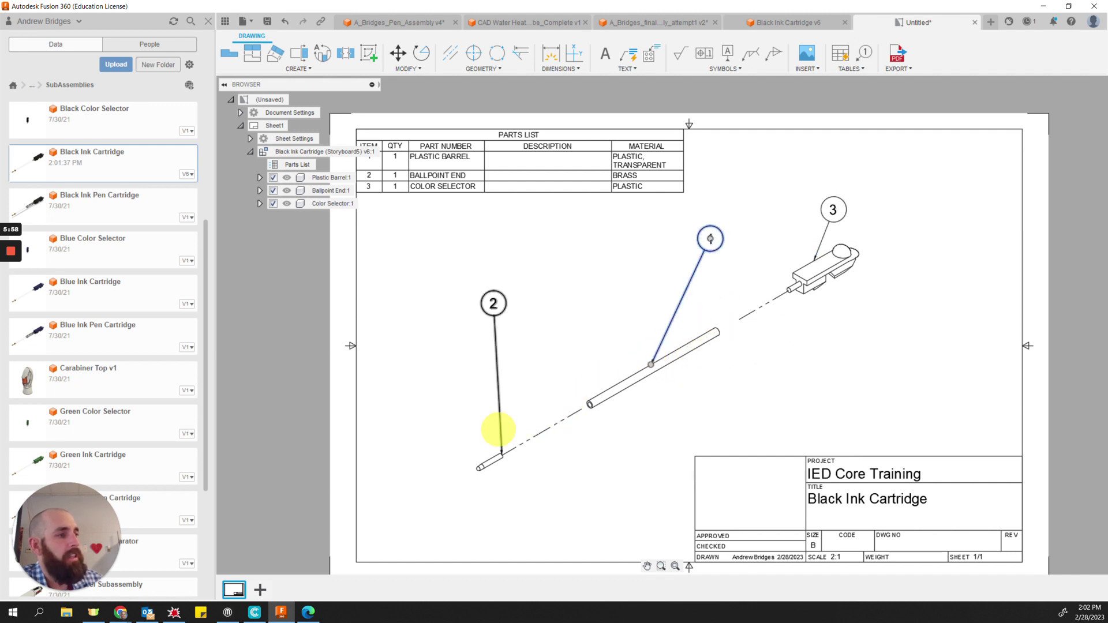
pyautogui.click(502, 424)
pyautogui.moveTo(502, 456); pyautogui.dragTo(491, 458)
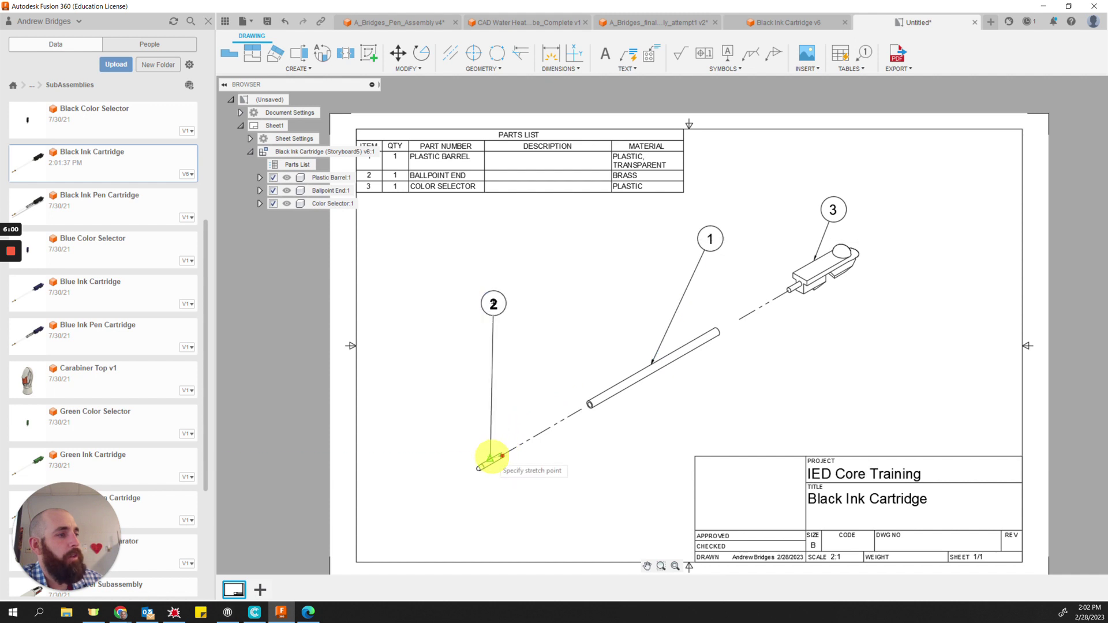
pyautogui.click(491, 457)
pyautogui.click(1009, 304)
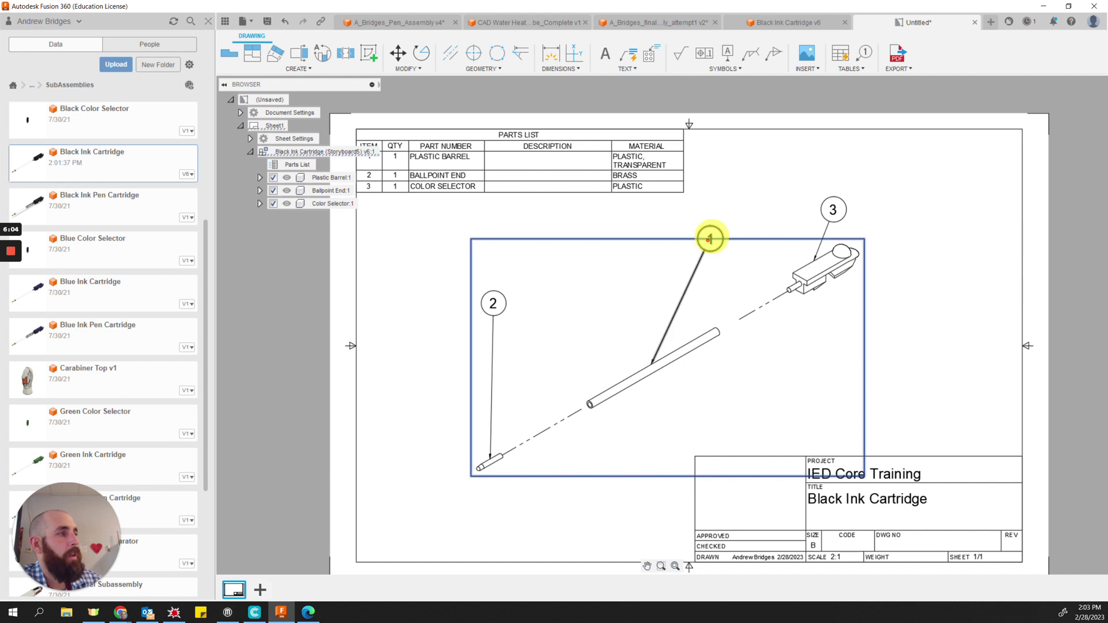
pyautogui.moveTo(709, 239); pyautogui.dragTo(652, 275)
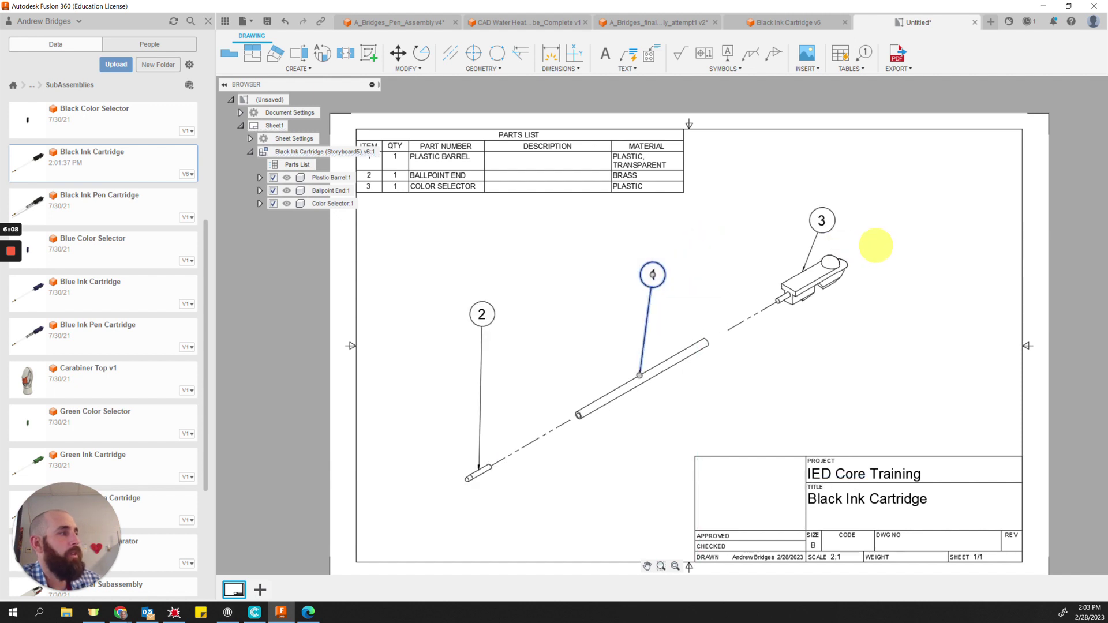
pyautogui.click(921, 230)
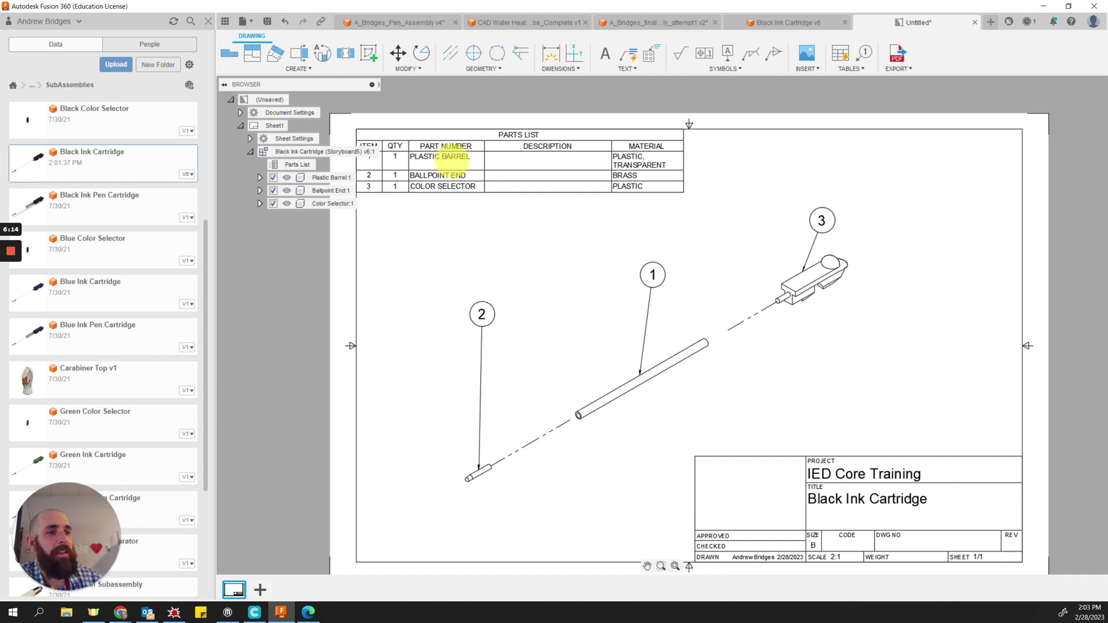
# Switch to the Black Ink Cartridge v6 model and change its workspace from Animation to Design.
pyautogui.click(643, 158)
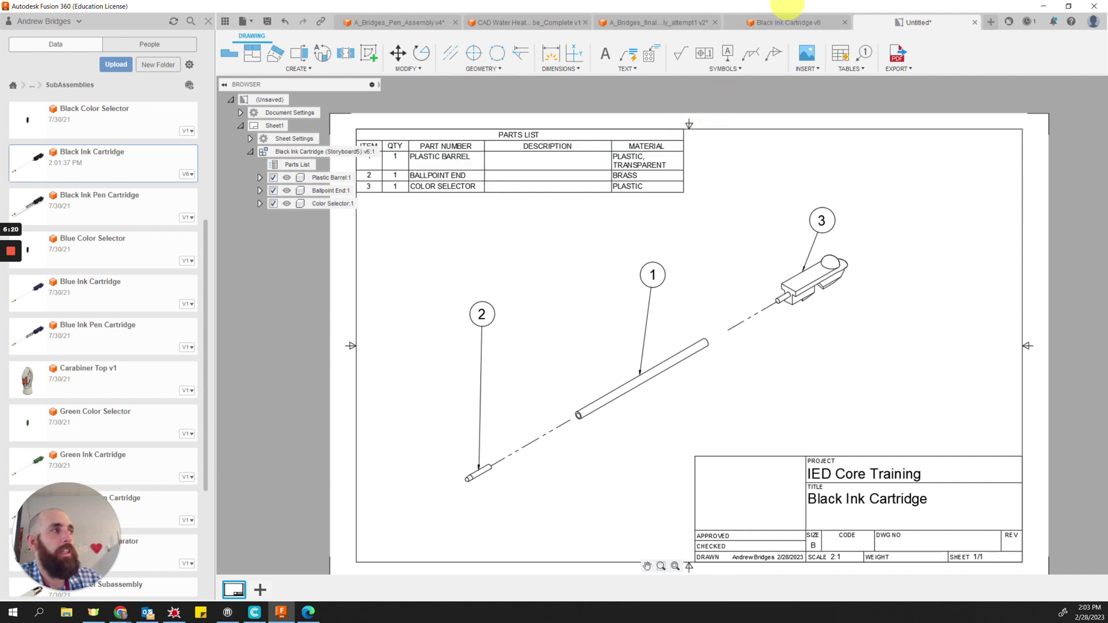
pyautogui.click(784, 22)
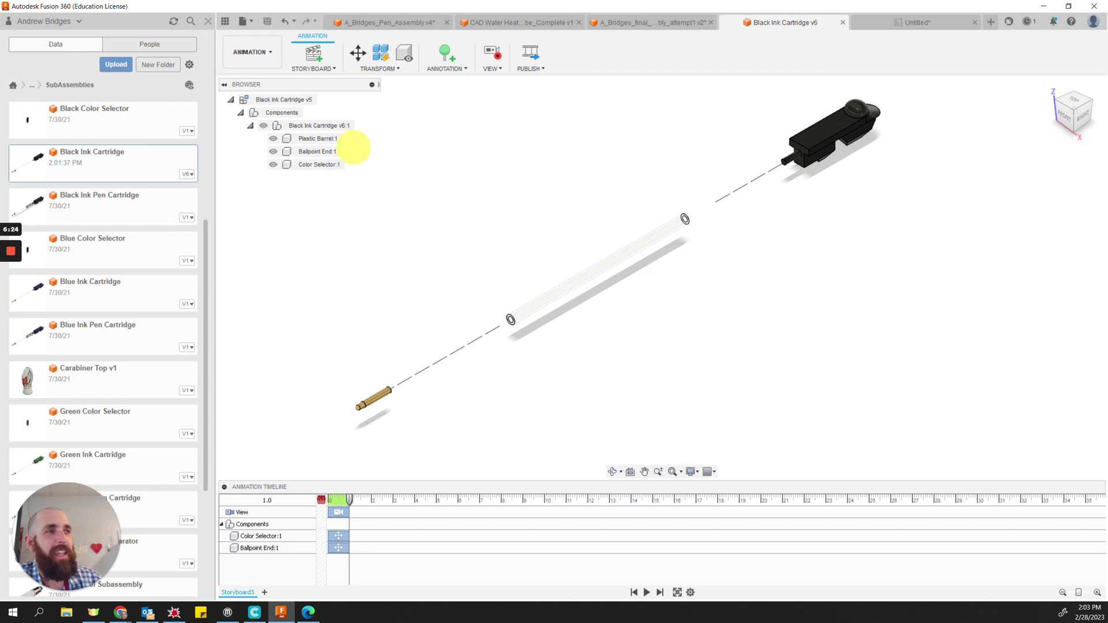
pyautogui.click(263, 56)
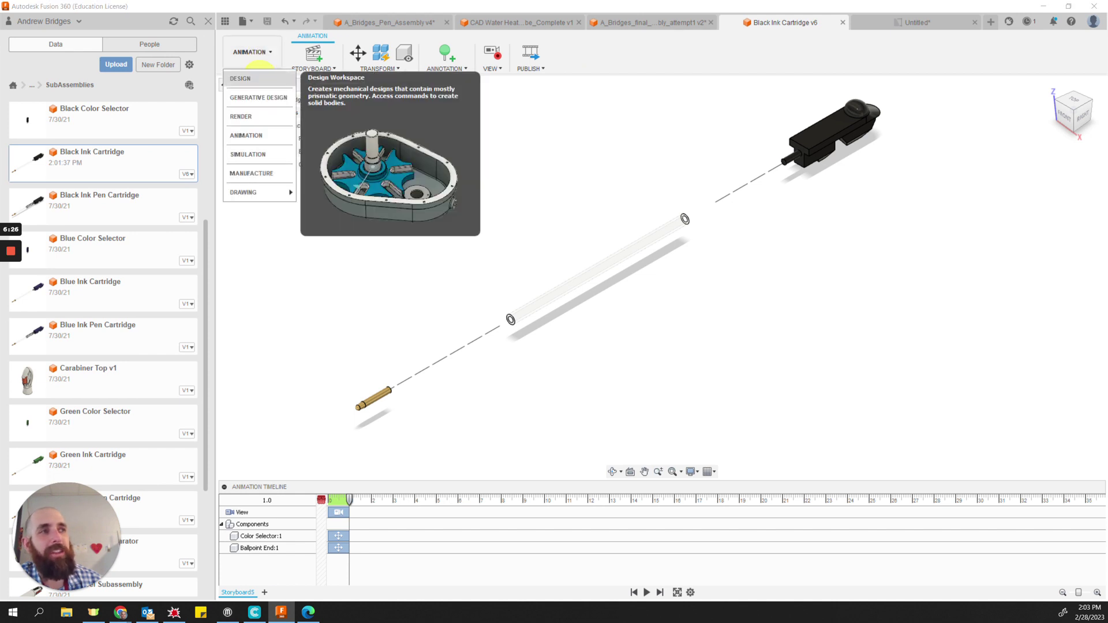
pyautogui.click(259, 77)
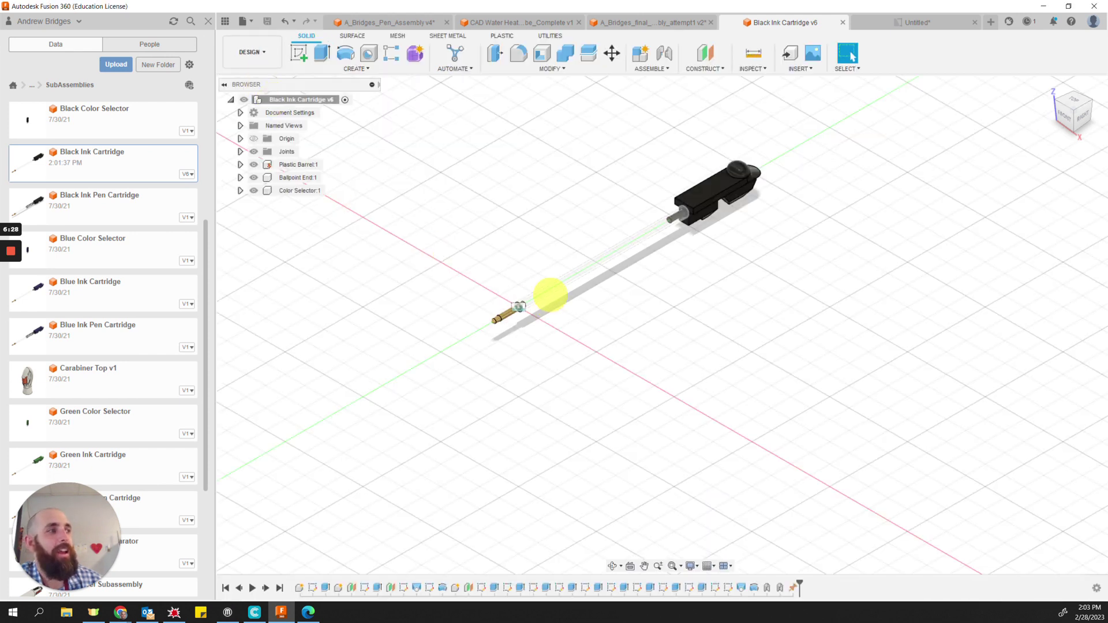
# Inspect the ink tube and the Ballpoint End component's options, then go back to the untitled drawing.
pyautogui.click(550, 295)
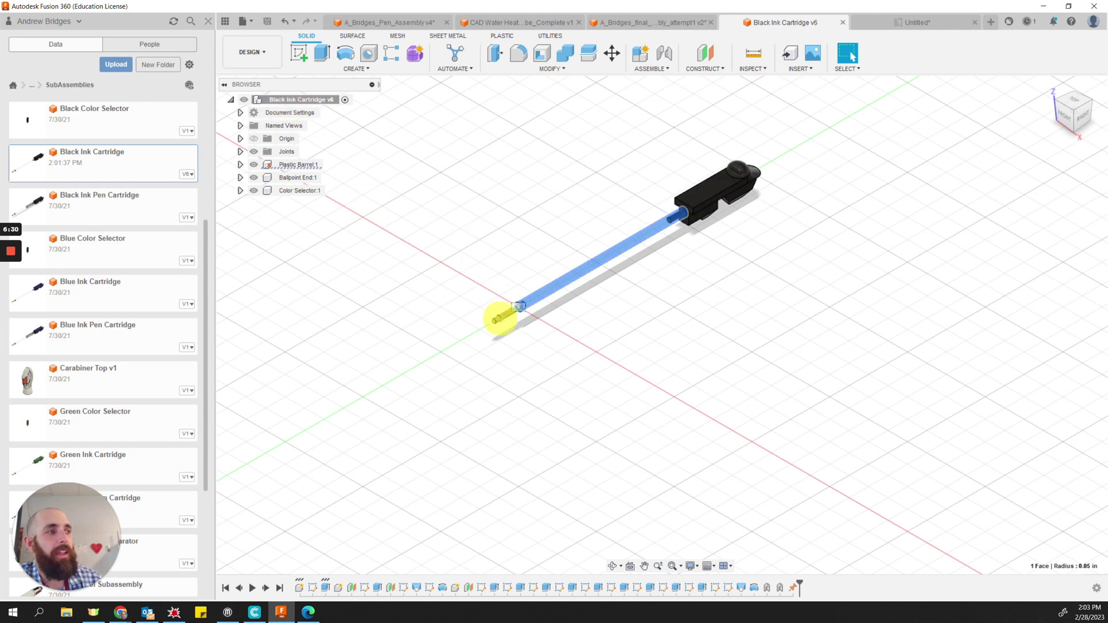
pyautogui.rightClick(297, 178)
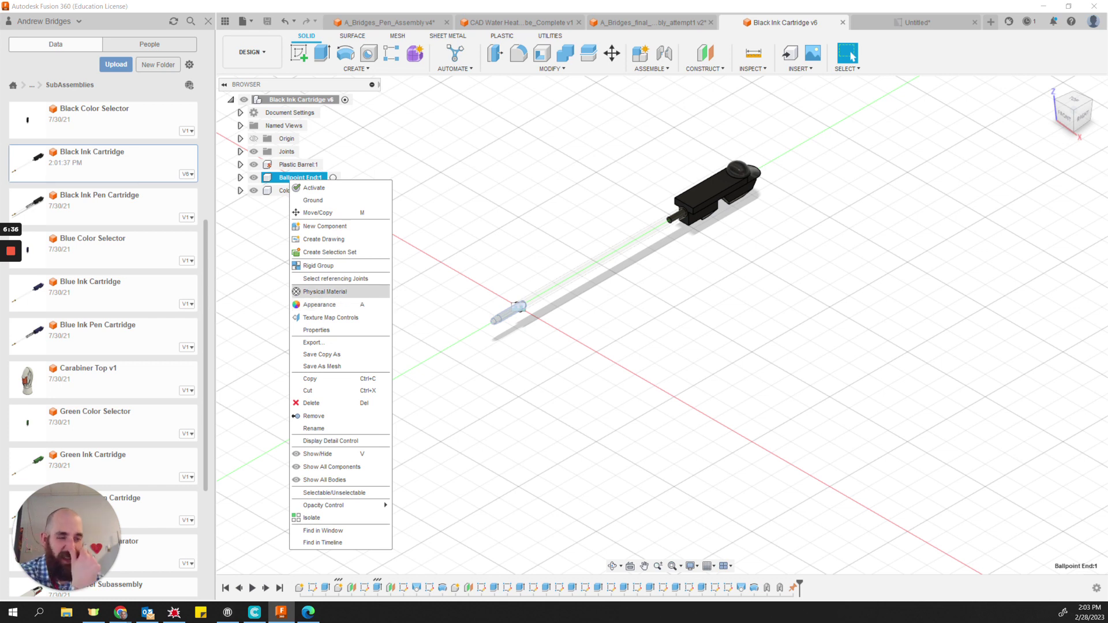
pyautogui.press('Escape')
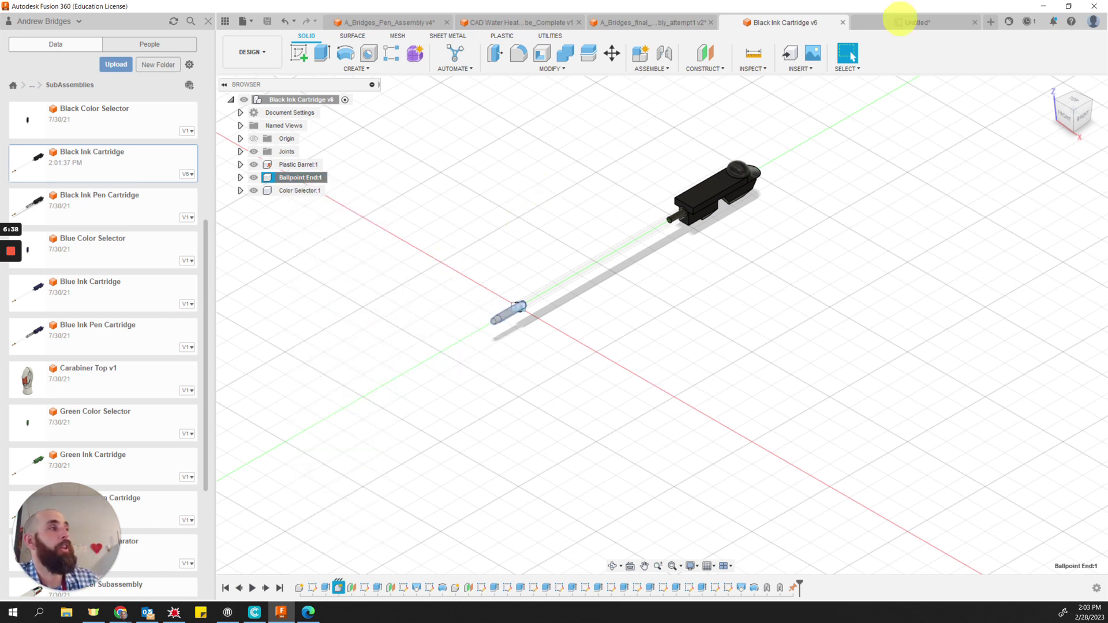
pyautogui.click(899, 22)
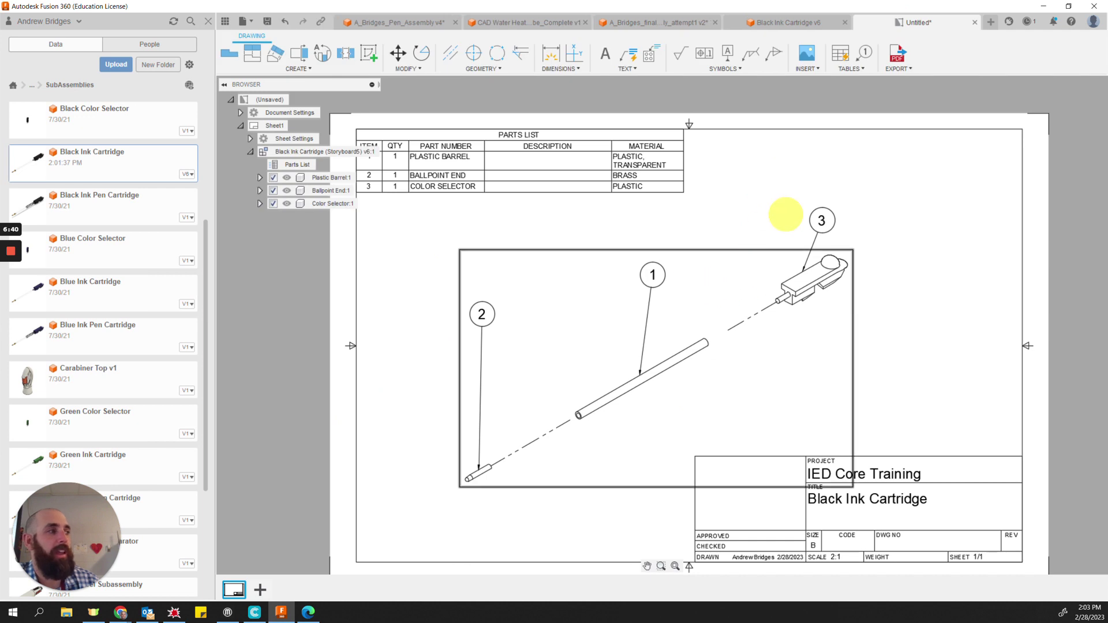